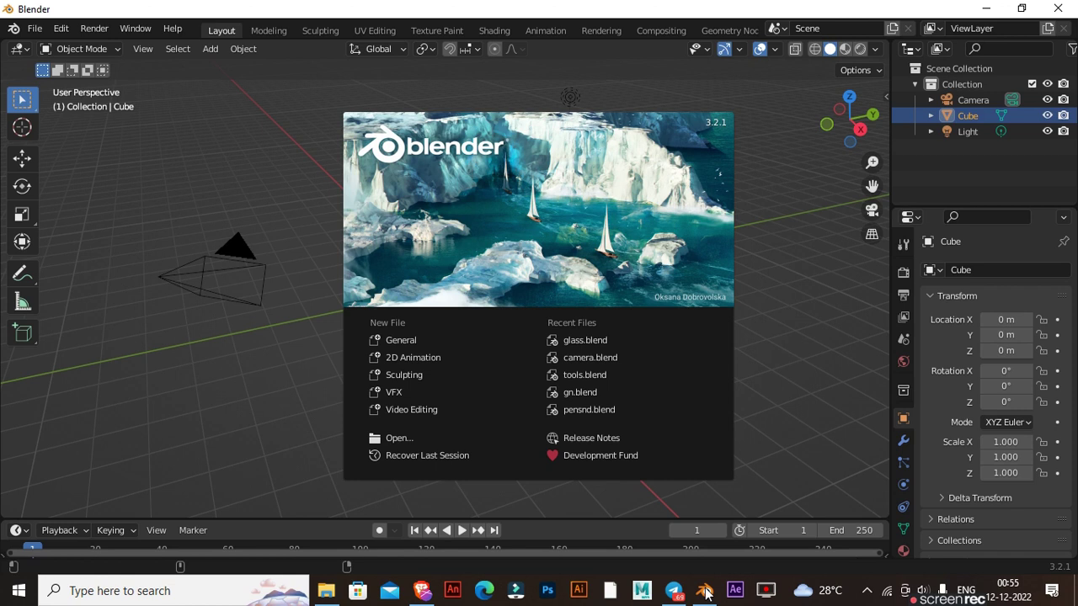
Dismiss the splash screen, delete the default cube, and bring up the Add > Mesh list
left_click(793, 354)
middle_click_drag(604, 367, 648, 340)
key("x")
left_click(648, 335)
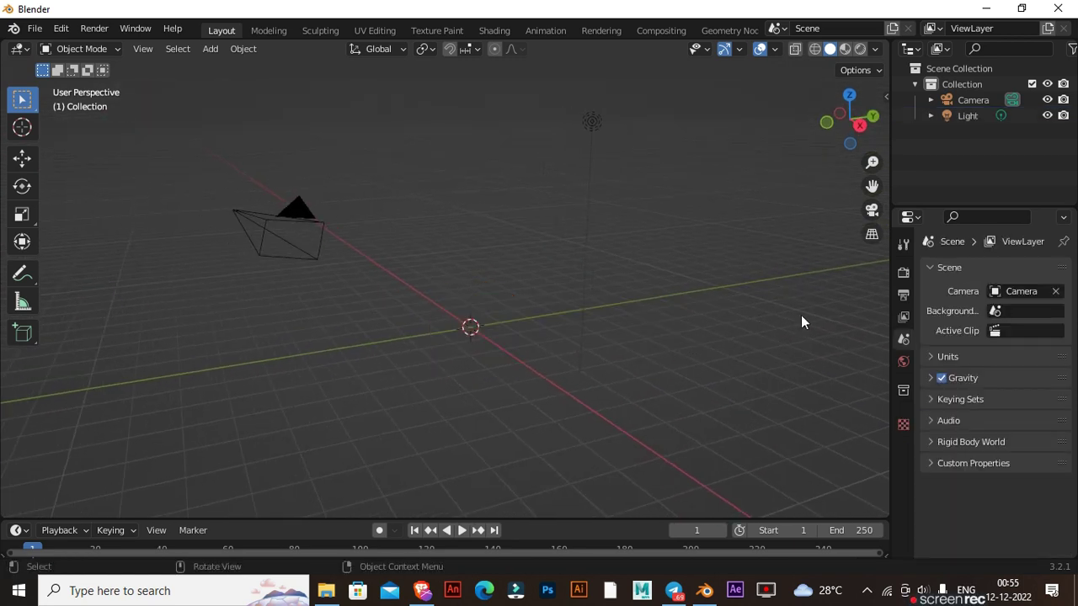
key("shift+a")
mouse_move(797, 252)
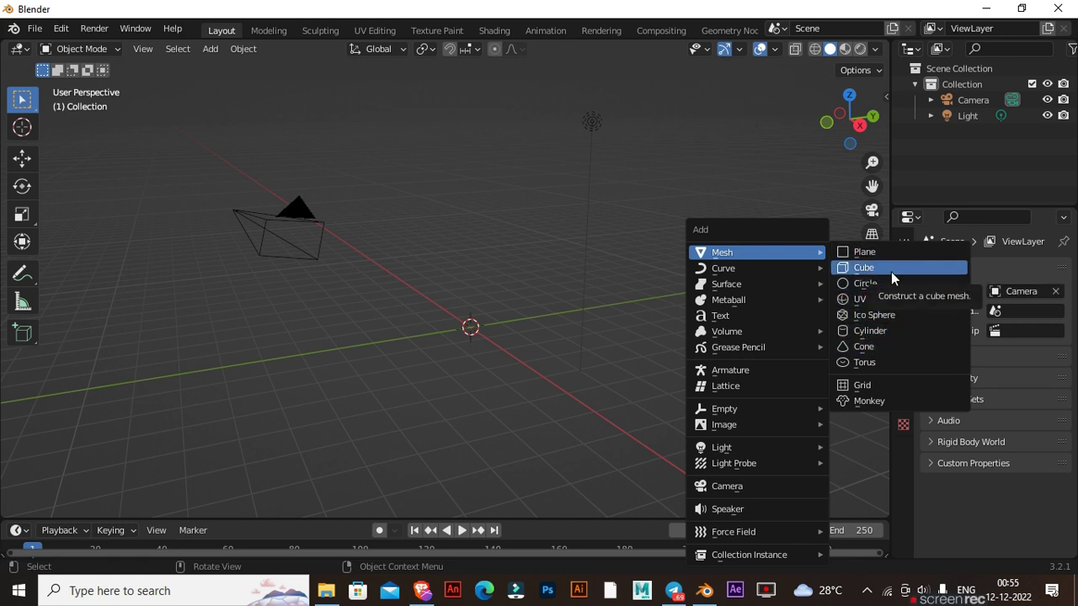
Add a UV sphere and frame it in the centre of the view
left_click(893, 298)
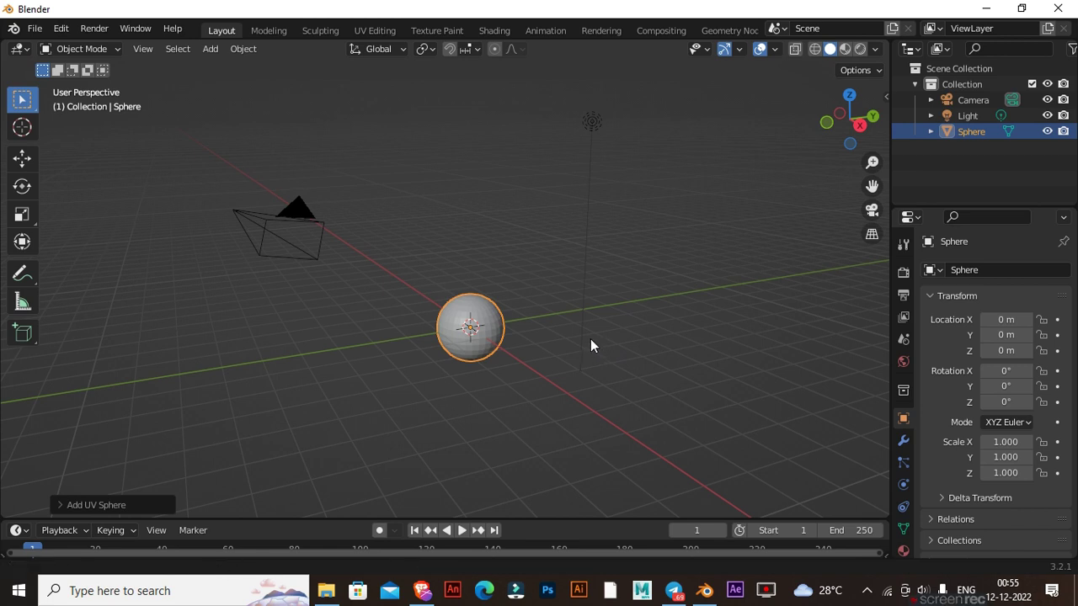
middle_click_drag(588, 345, 594, 347)
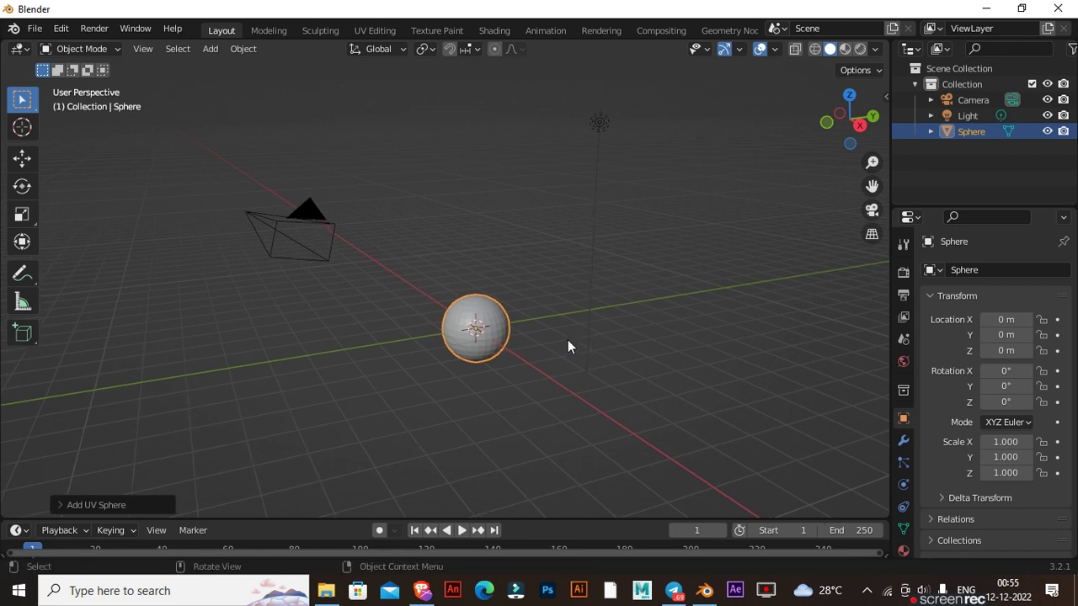
scroll(568, 339, "down", 3)
scroll(612, 289, "down", 2)
middle_click_drag(582, 267, 557, 318)
Add a Subdivision Surface modifier with viewport and render levels both at 4
left_click(903, 441)
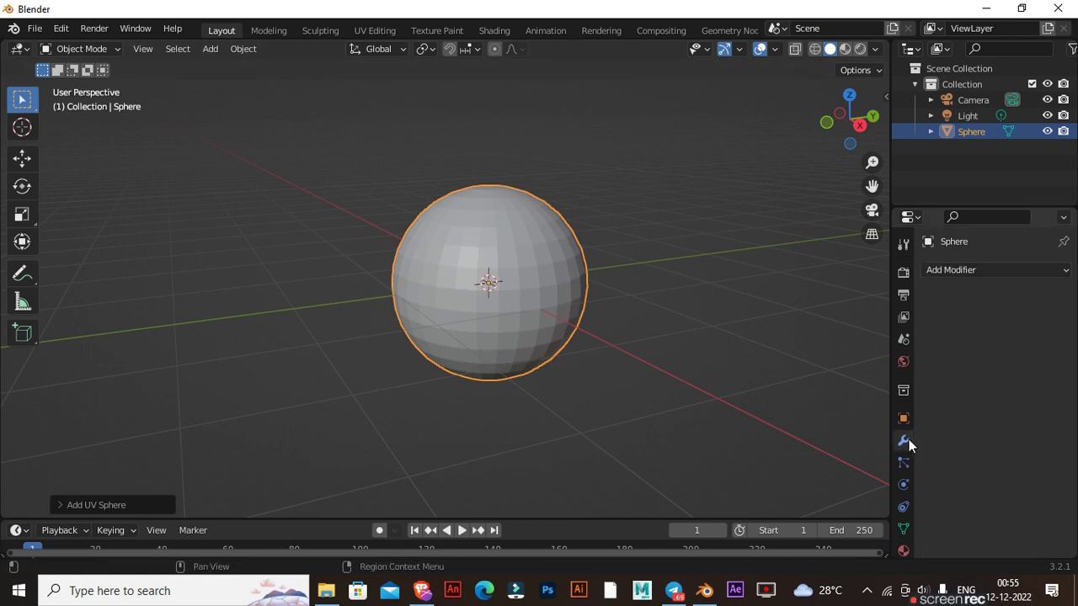
left_click(980, 271)
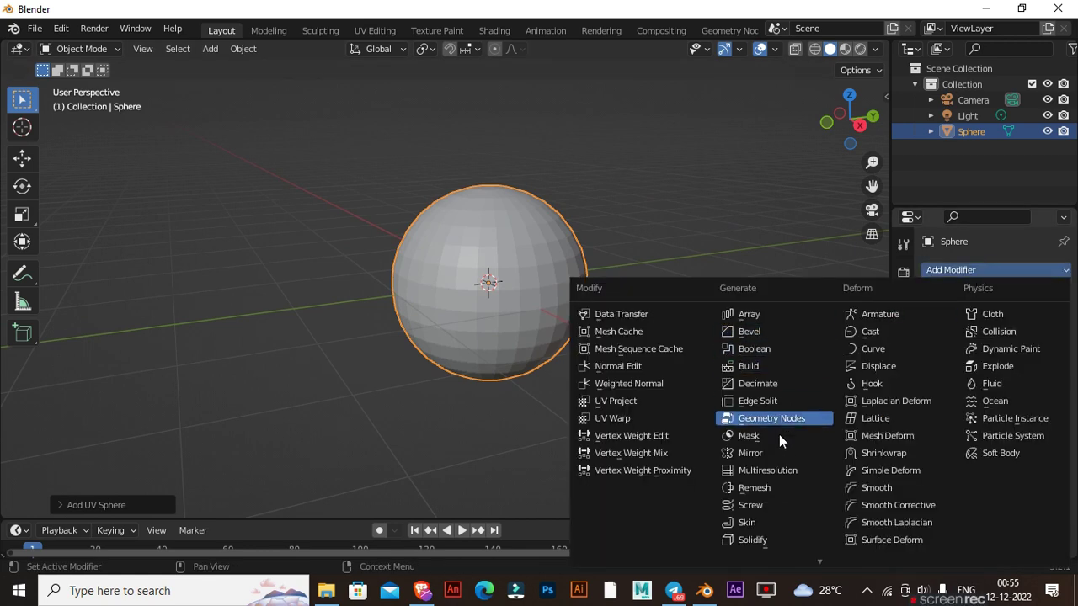
mouse_move(785, 581)
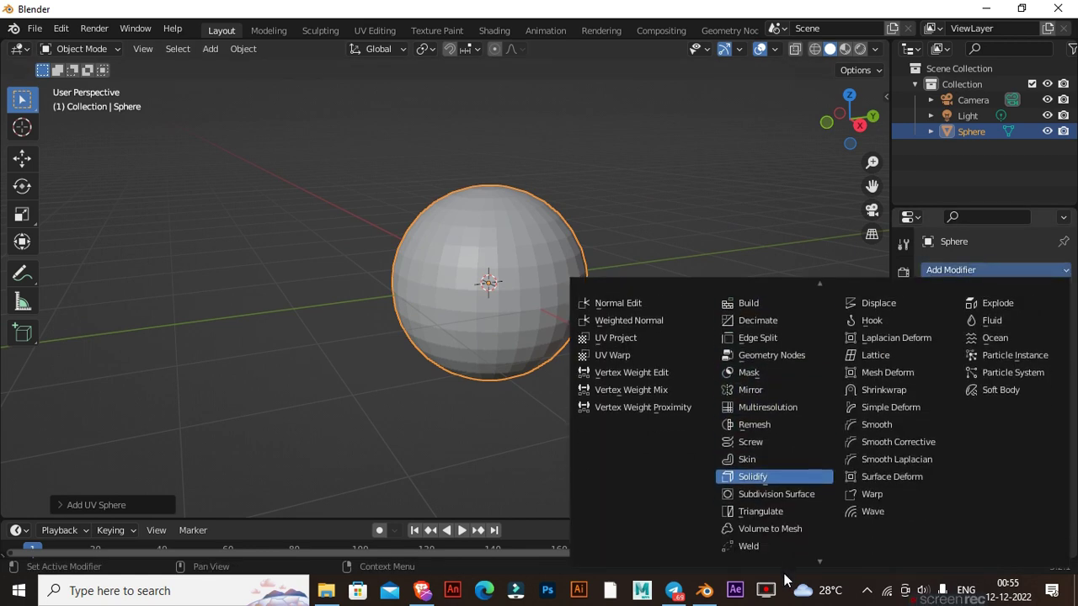
left_click(776, 480)
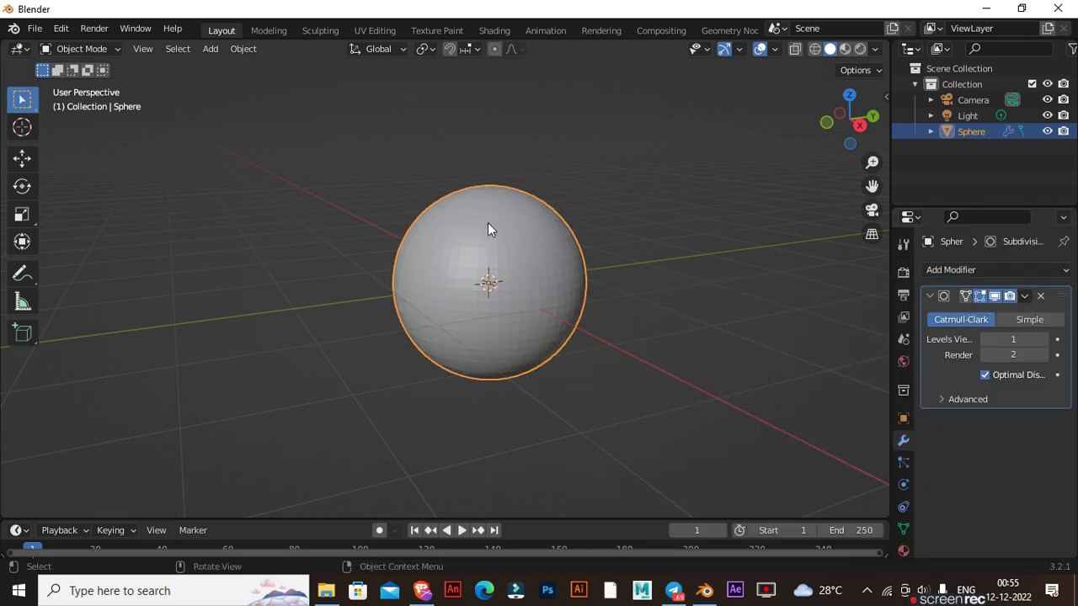
key("Return")
left_click(1017, 355)
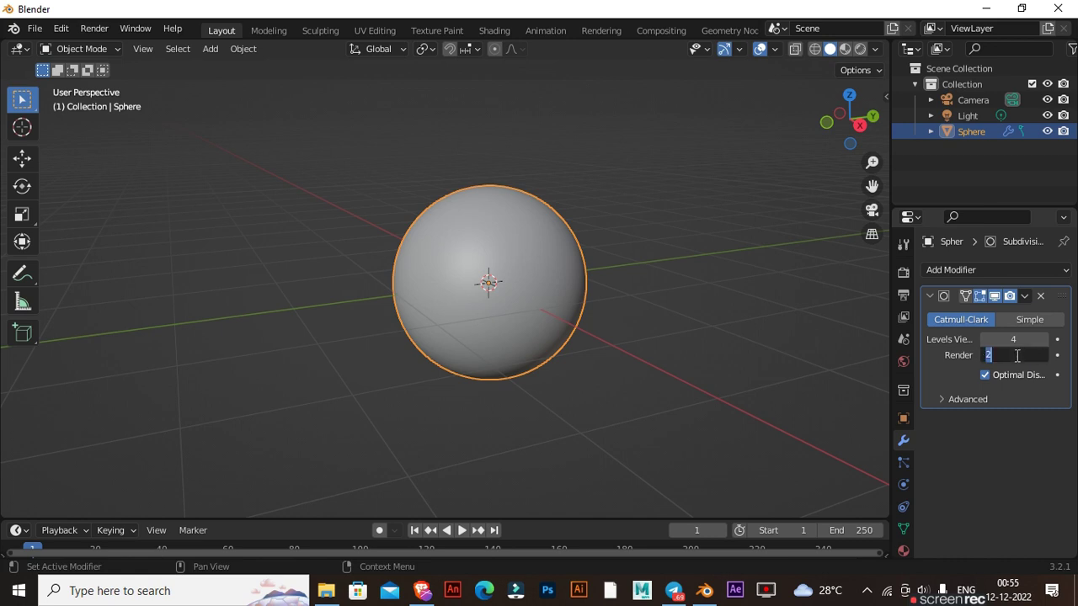
key("Return")
Apply Shade Smooth to the sphere
right_click(540, 261)
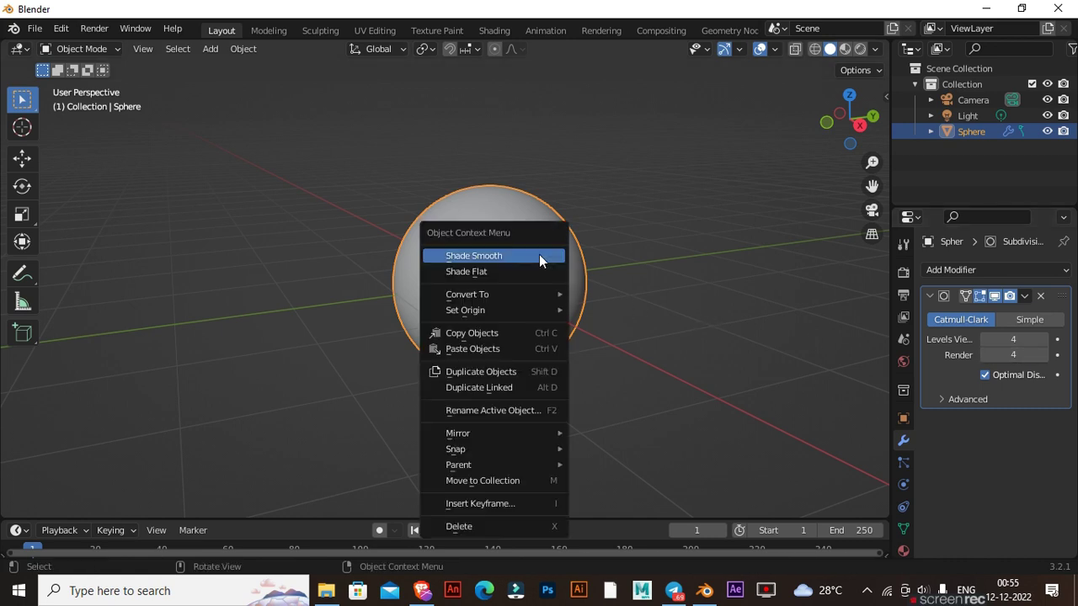
left_click(537, 255)
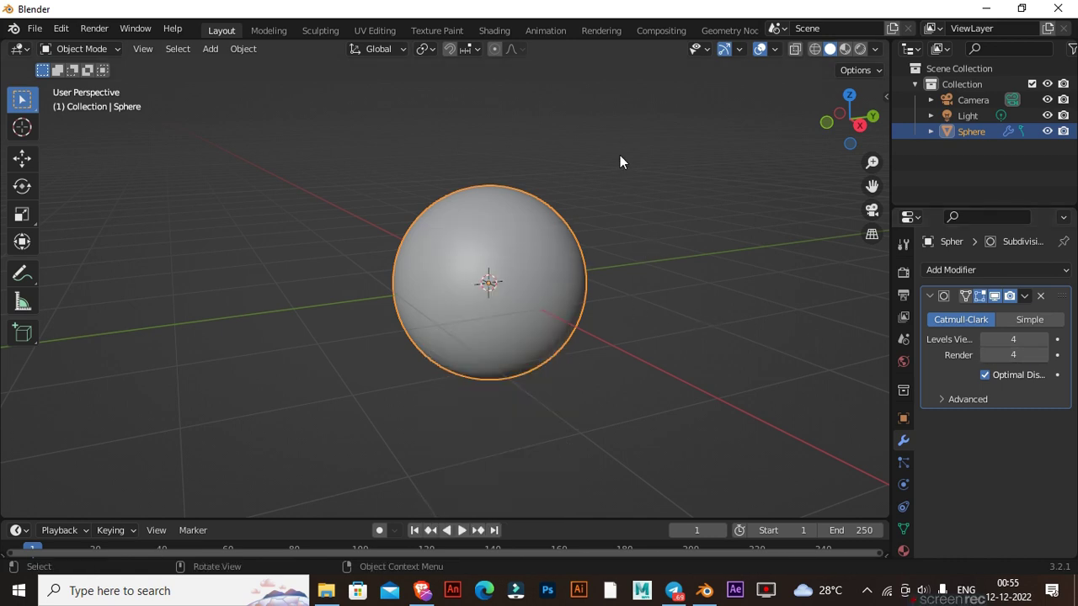
left_click(494, 31)
Create a new material for the sphere in the Shader Editor
scroll(570, 240, "up", 7)
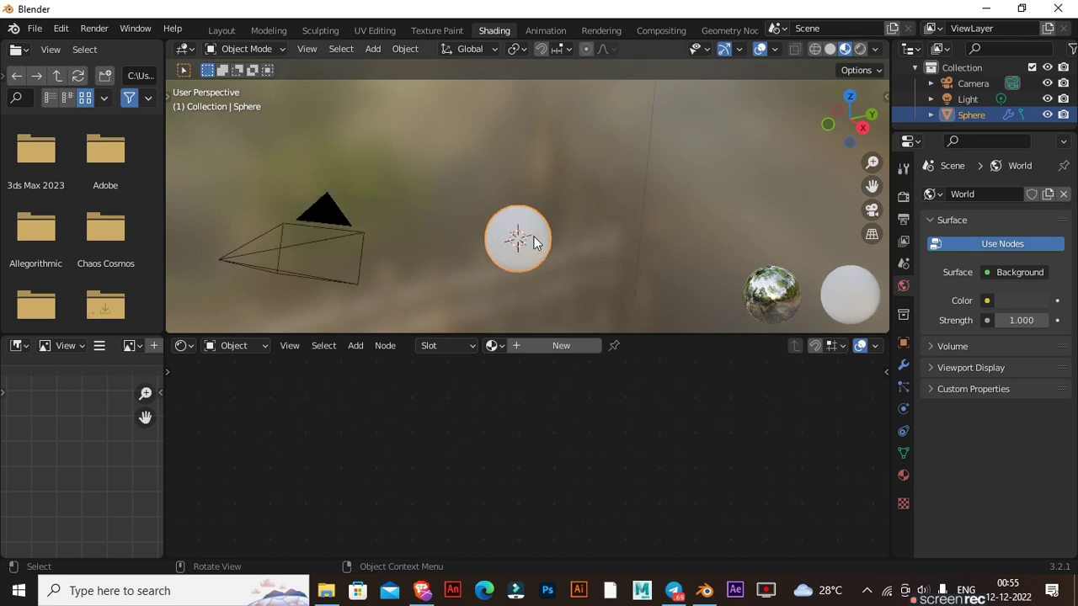
scroll(584, 171, "down", 2, "shift")
scroll(605, 214, "down", 3, "shift")
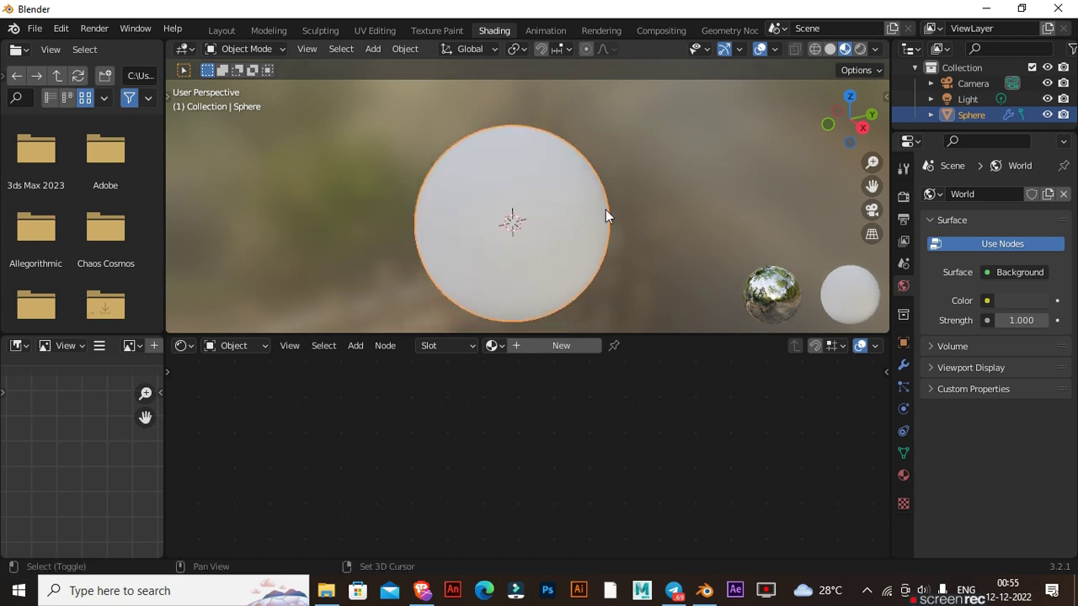
left_click(562, 346)
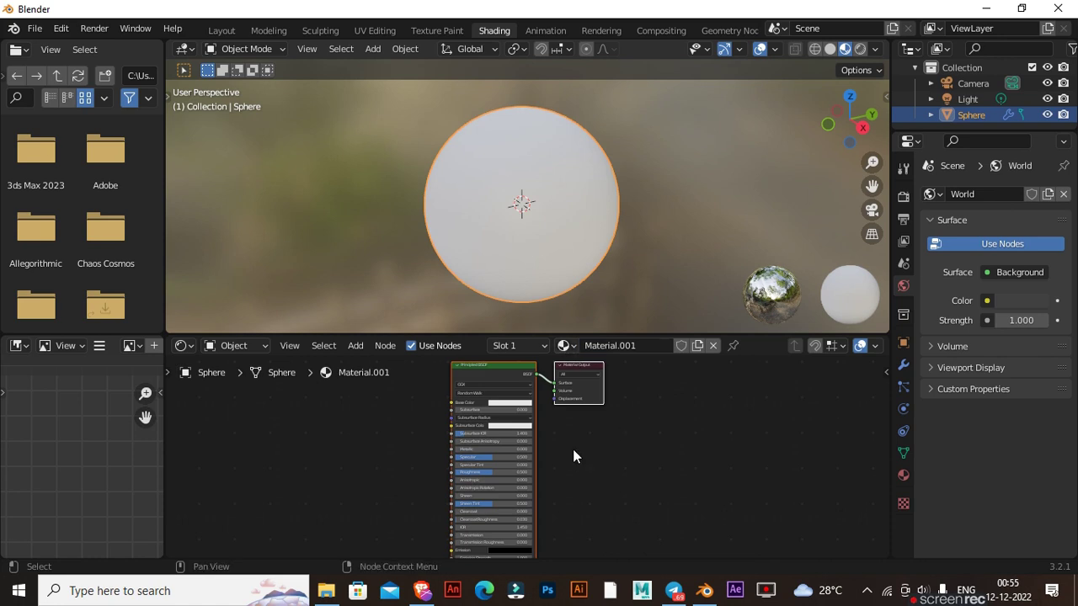
Set the Principled BSDF Roughness to 0 and Transmission to 1
scroll(574, 451, "up", 5)
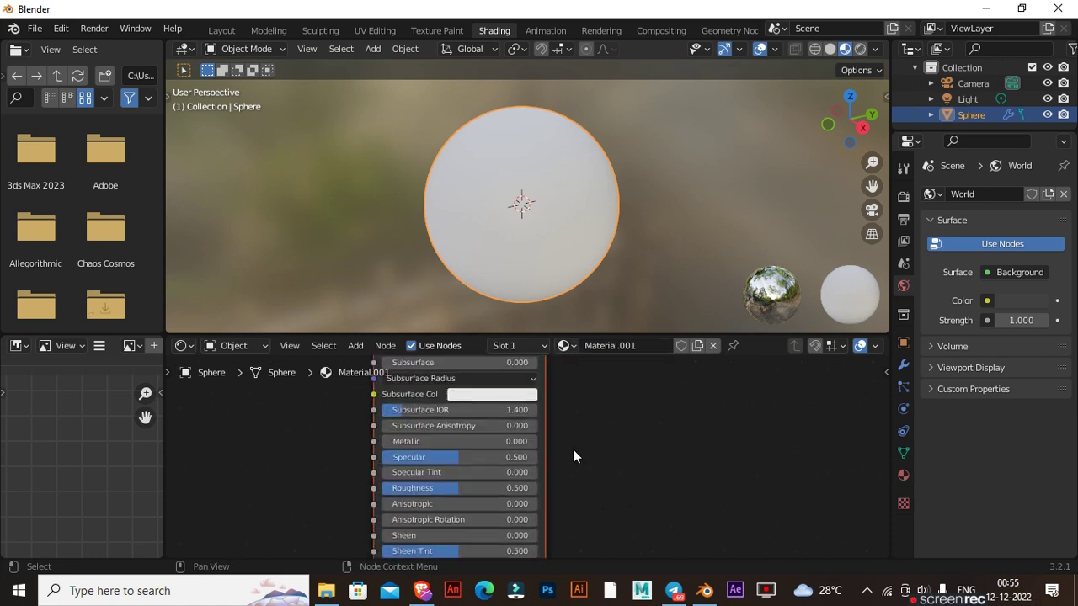
scroll(587, 452, "down", 3, "shift")
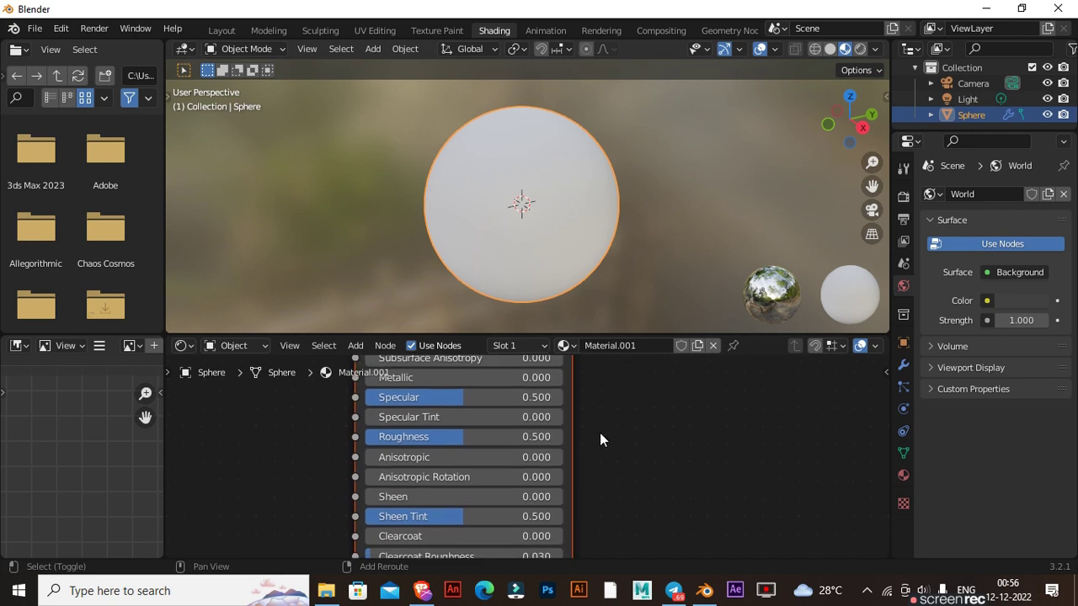
left_click_drag(501, 440, 402, 439)
scroll(653, 461, "down", 6, "shift")
middle_click_drag(640, 460, 619, 523)
left_click_drag(476, 455, 590, 455)
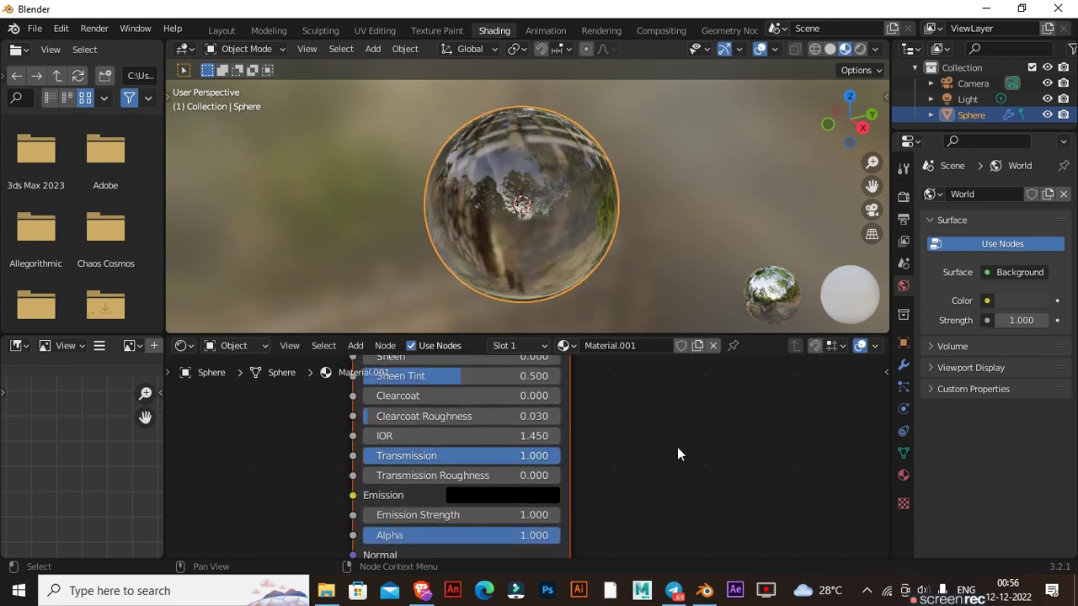
scroll(643, 266, "down", 2)
middle_click_drag(641, 270, 635, 255, "shift")
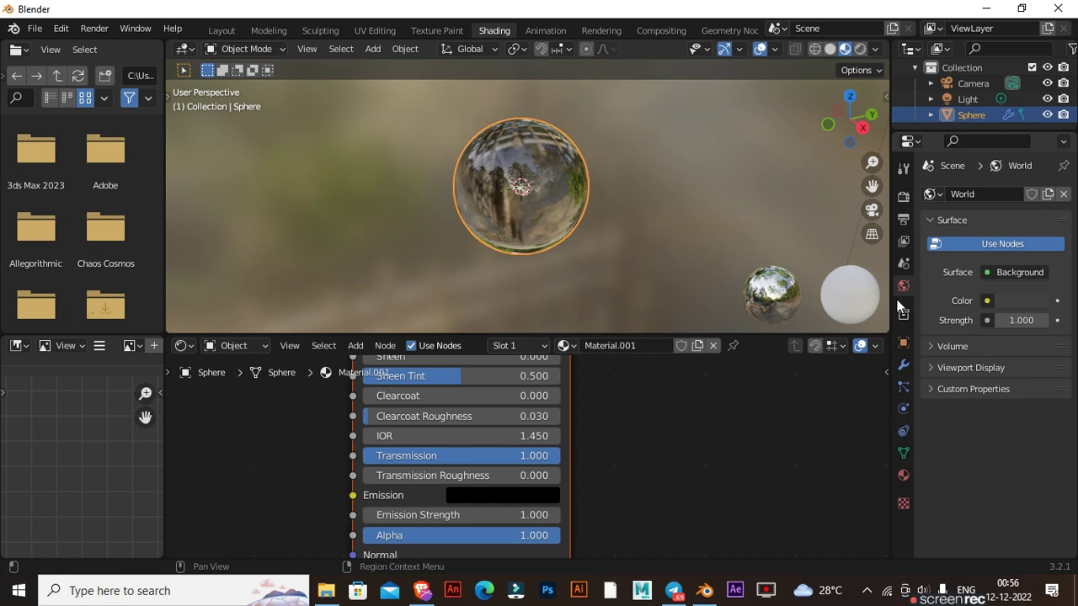
Drive the World colour with an Environment Texture loading hospital_room_4k.hdr
left_click(987, 300)
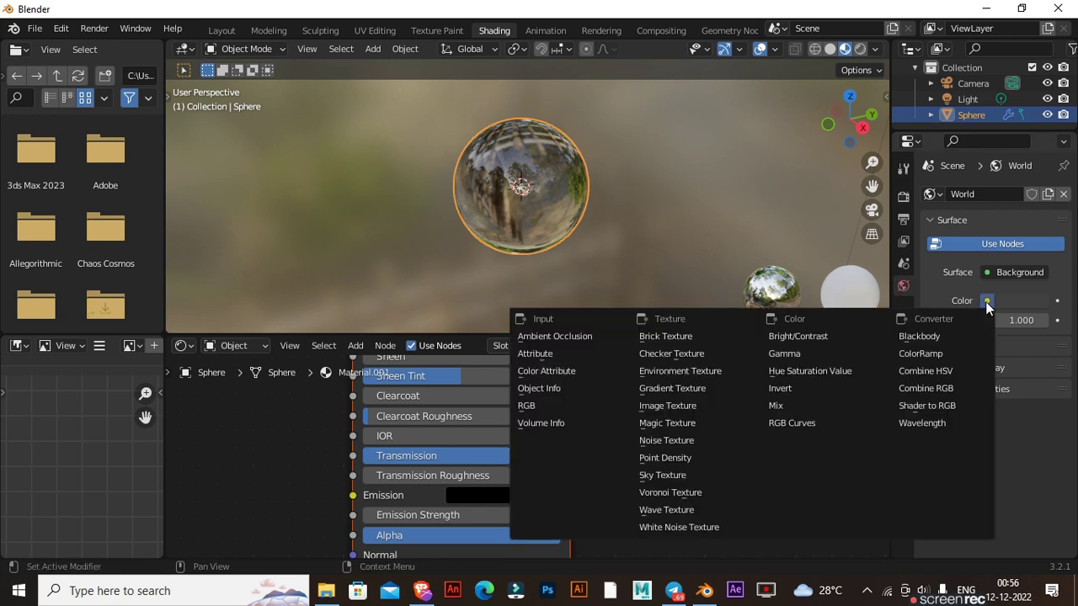
left_click(677, 371)
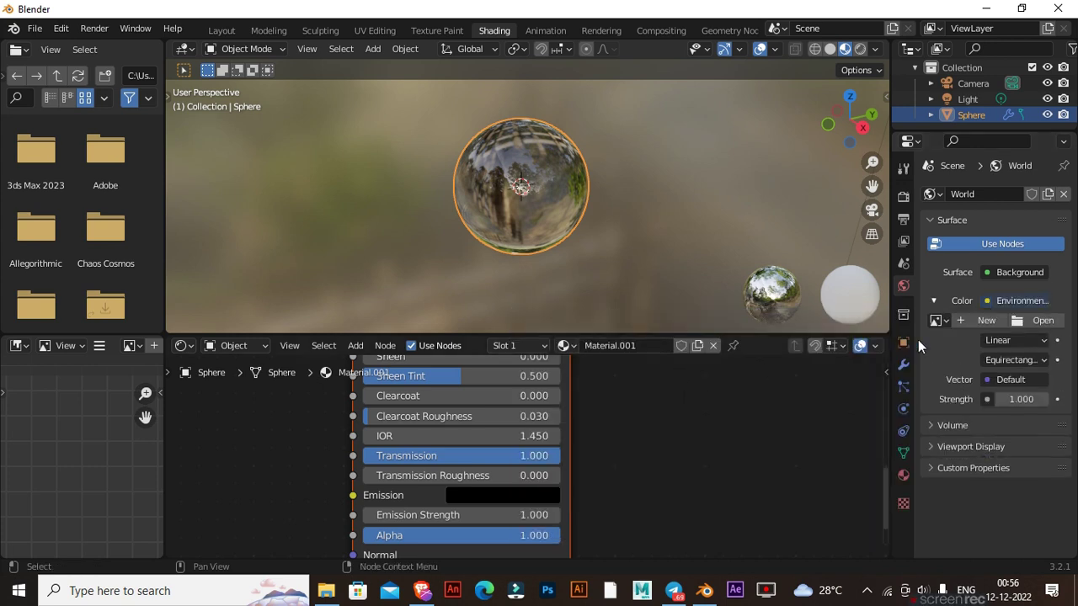
left_click(1019, 320)
double_click(400, 137)
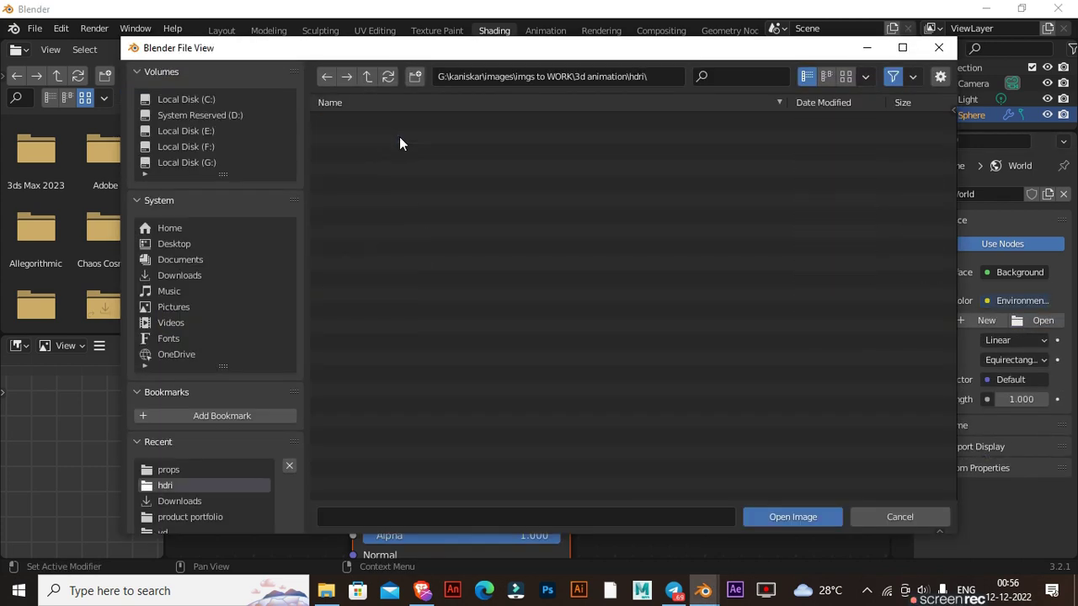
left_click(422, 168)
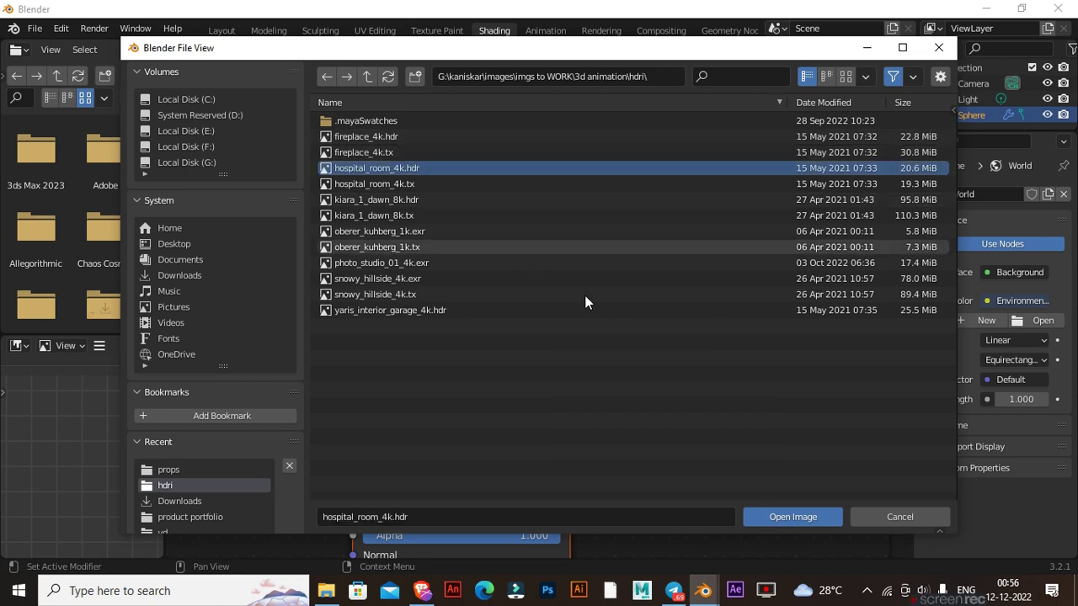
left_click(785, 512)
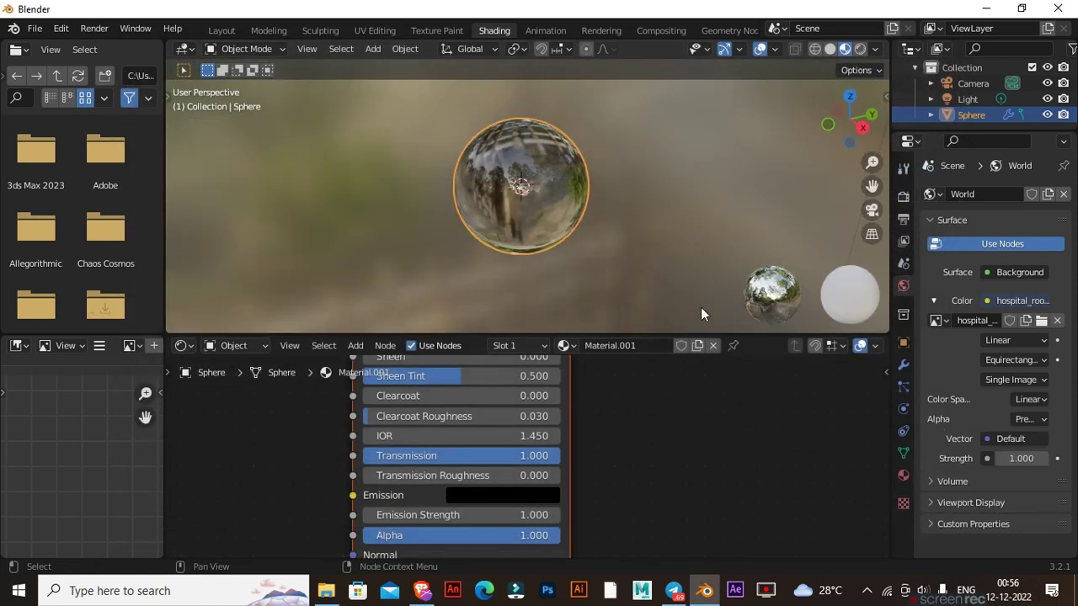
Switch the viewport to Rendered shading and orbit around the glass sphere
key("z")
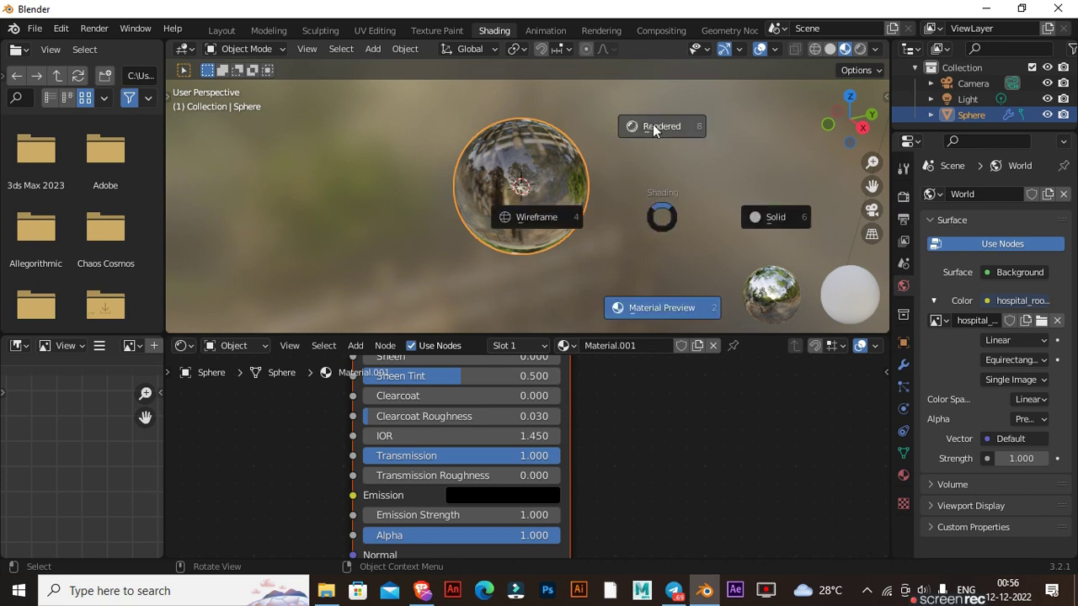
left_click(652, 129)
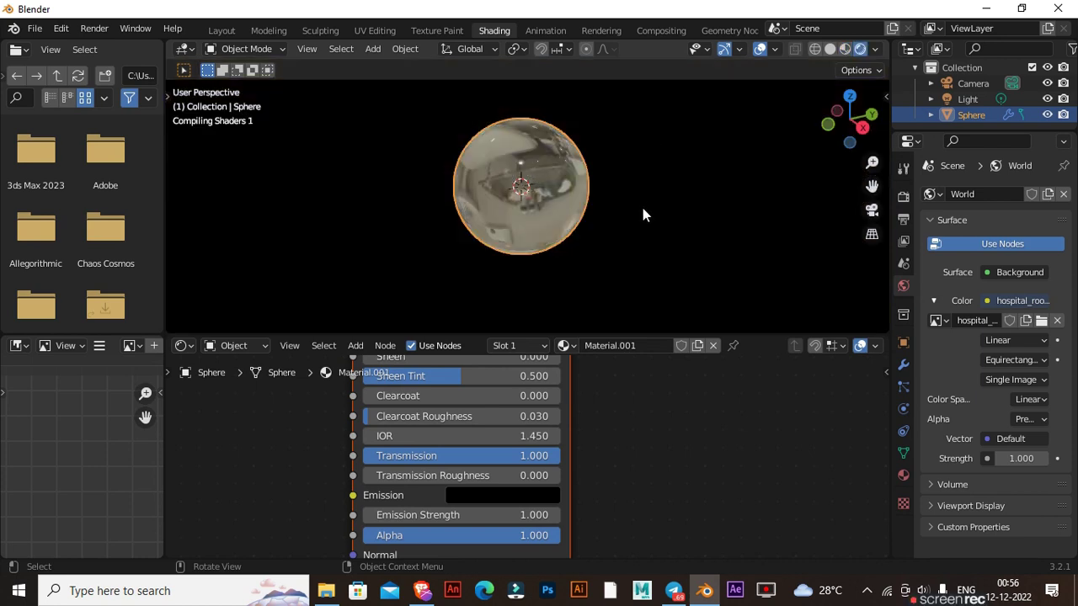
middle_click_drag(637, 216, 650, 243)
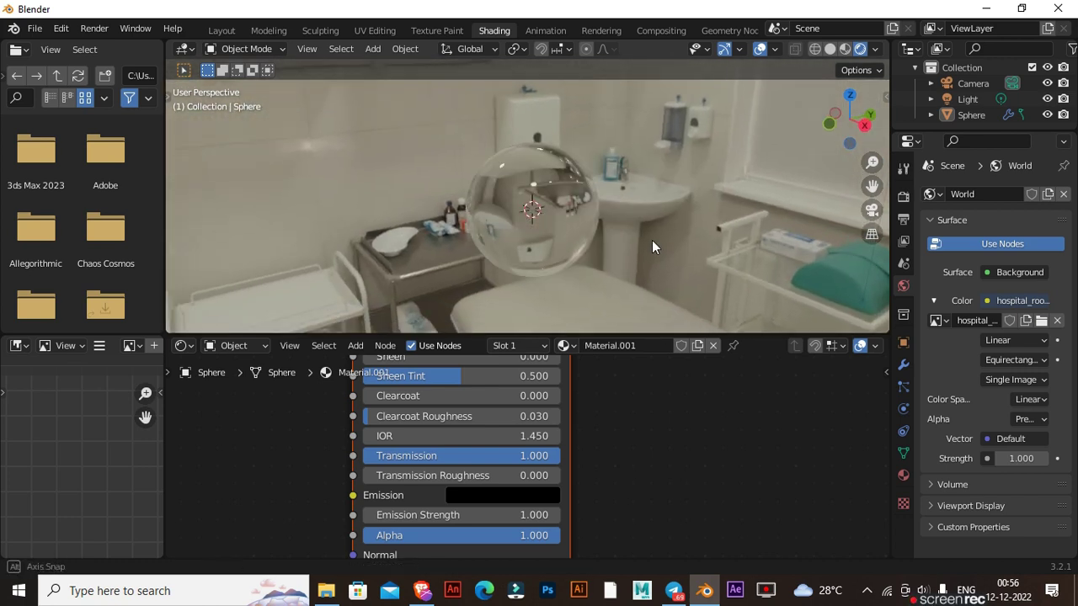
Add a plane mesh and scale it up under the sphere
key("shift+a")
mouse_move(658, 205)
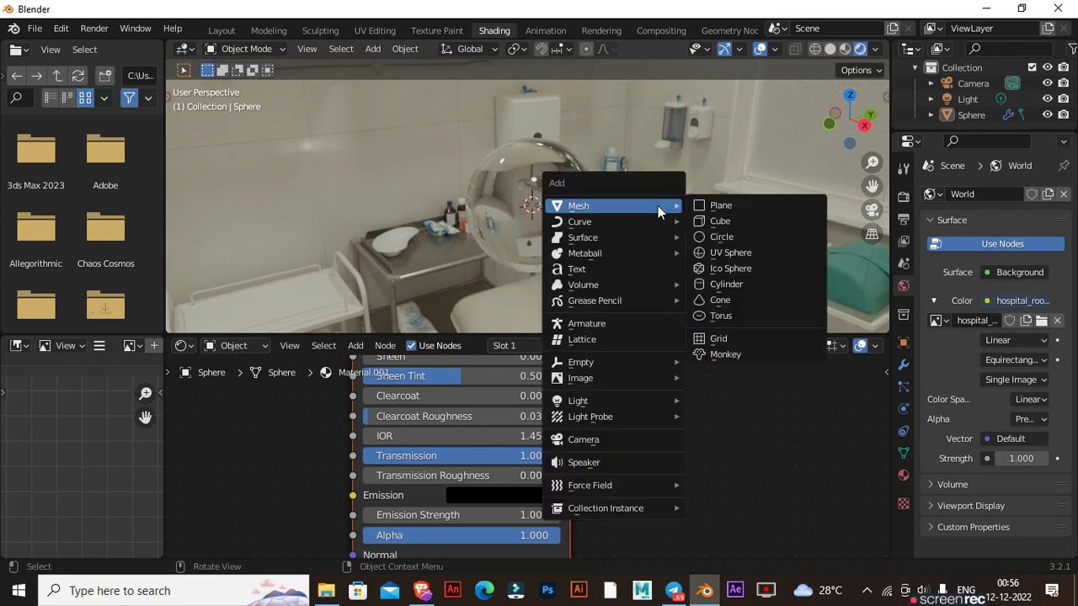
left_click(734, 208)
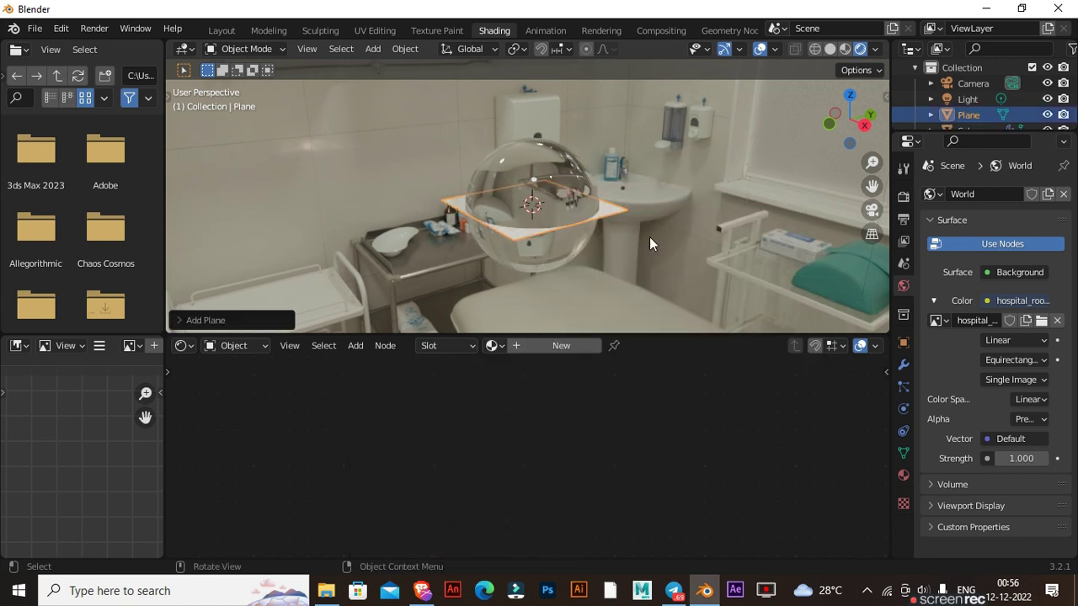
key("s")
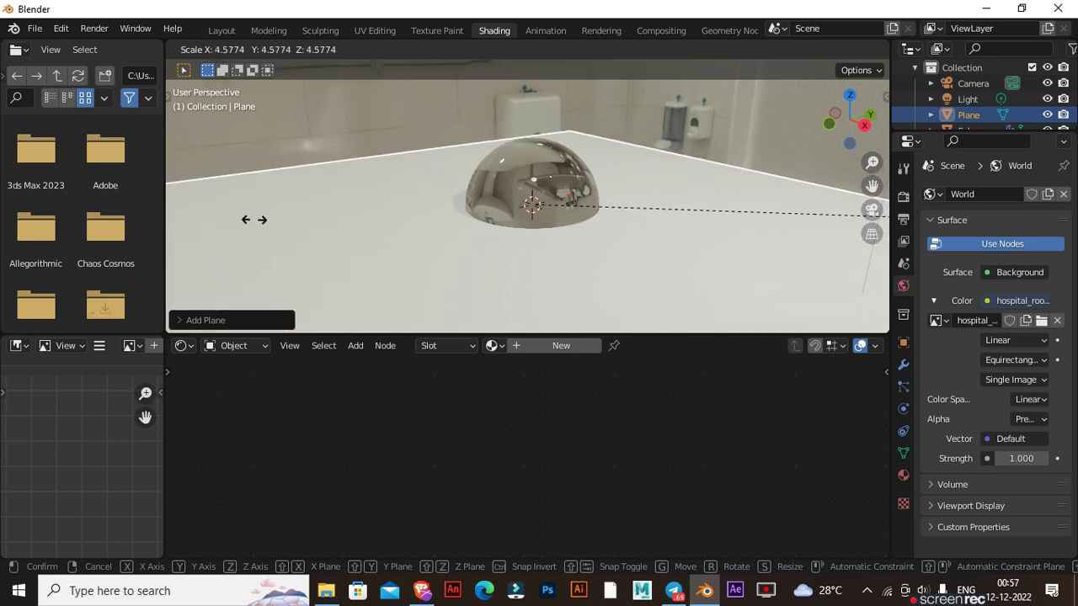
left_click(190, 221)
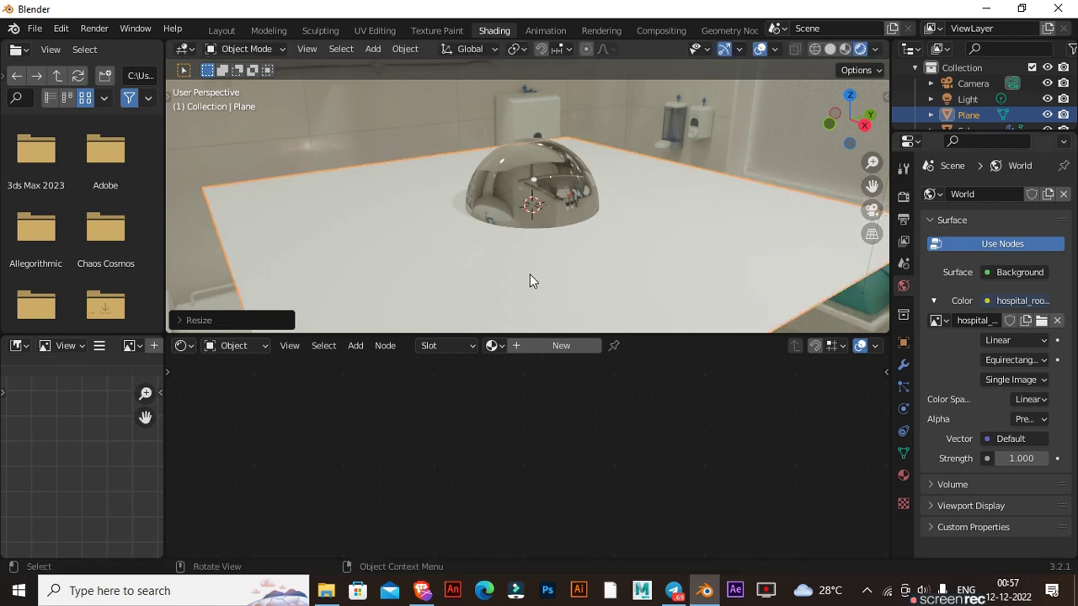
Stretch the plane along Y and create a new material for it
middle_click_drag(530, 280, 699, 282)
scroll(699, 281, "down", 3)
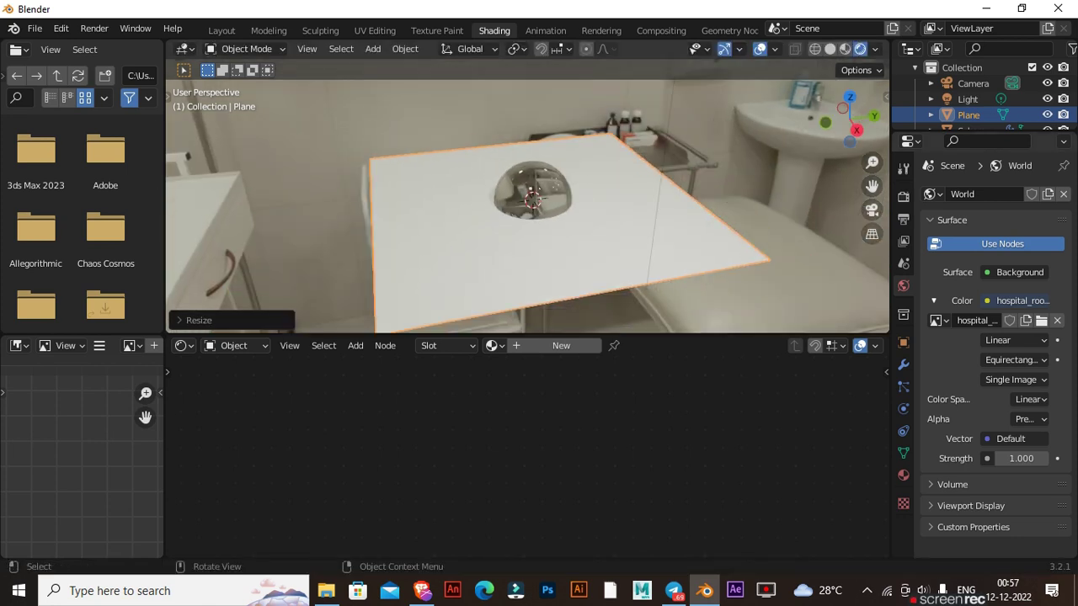
key("s")
key("y")
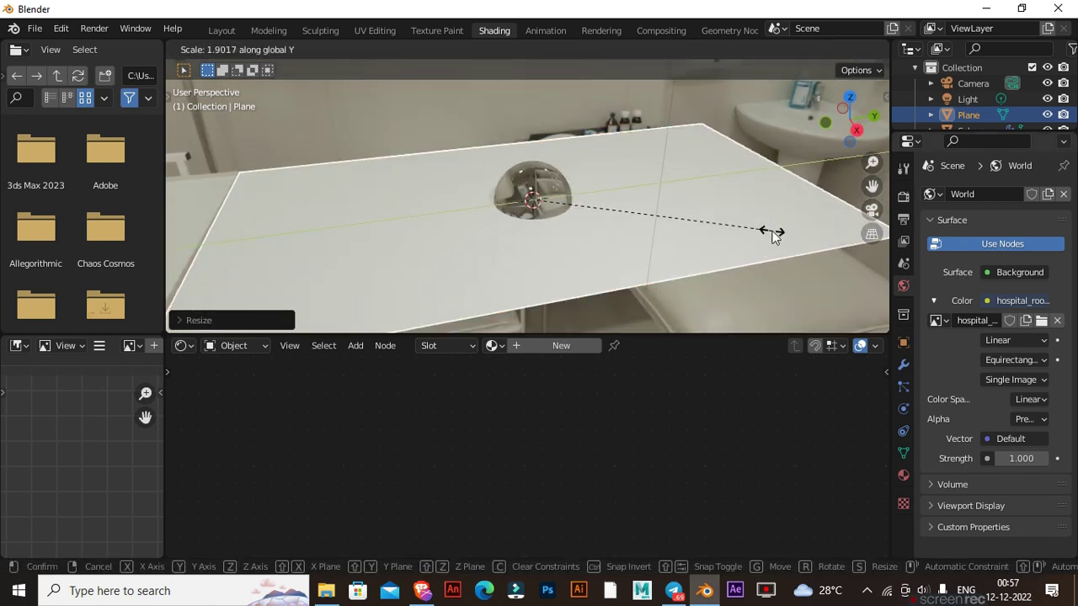
left_click(771, 235)
left_click(554, 344)
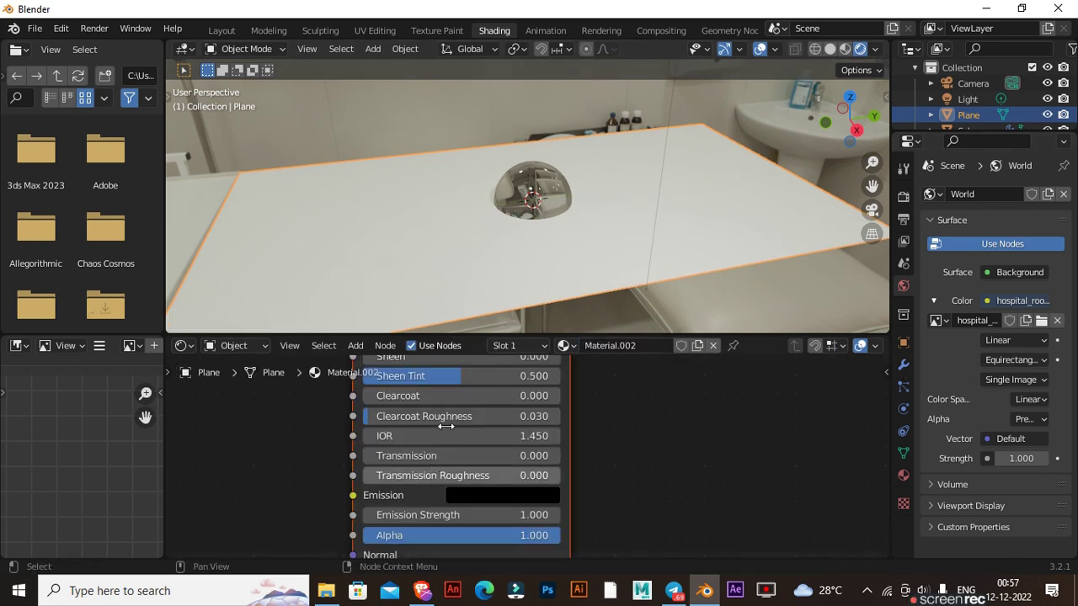
Make the plane material fully metallic (Metallic 1) with a black Base Color
middle_click_drag(597, 417, 615, 443)
scroll(615, 443, "up", 5, "shift")
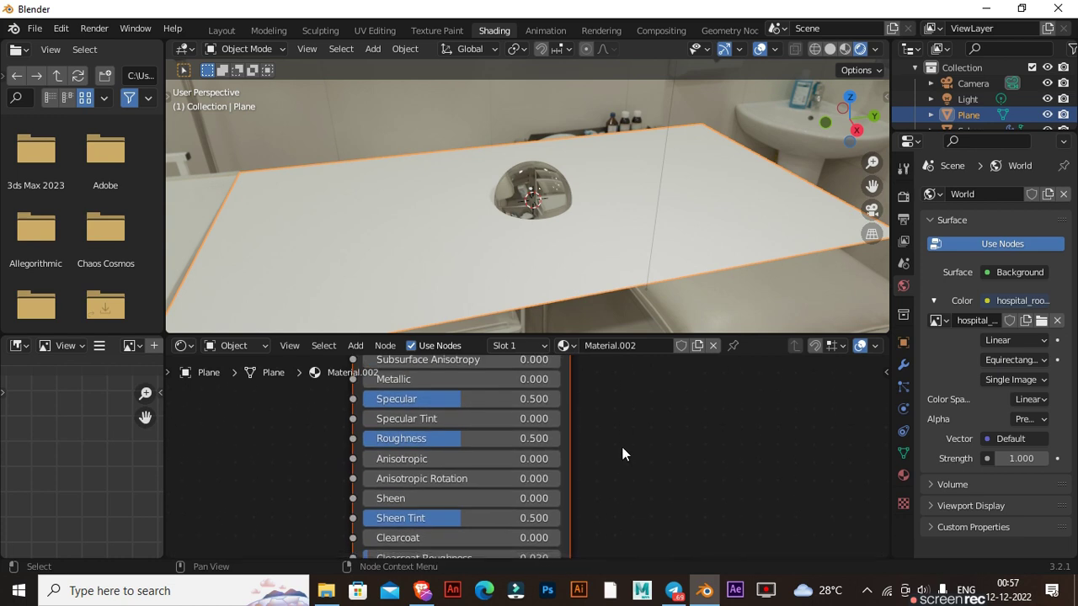
left_click_drag(388, 420, 914, 372)
scroll(623, 455, "up", 3, "shift")
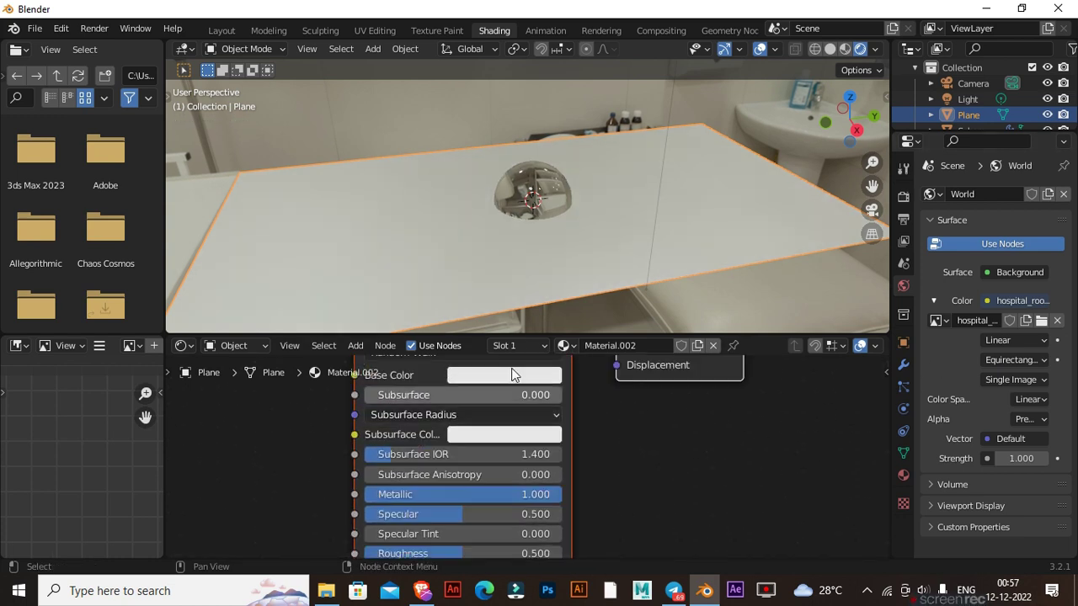
scroll(590, 438, "up", 2, "shift")
left_click(538, 431)
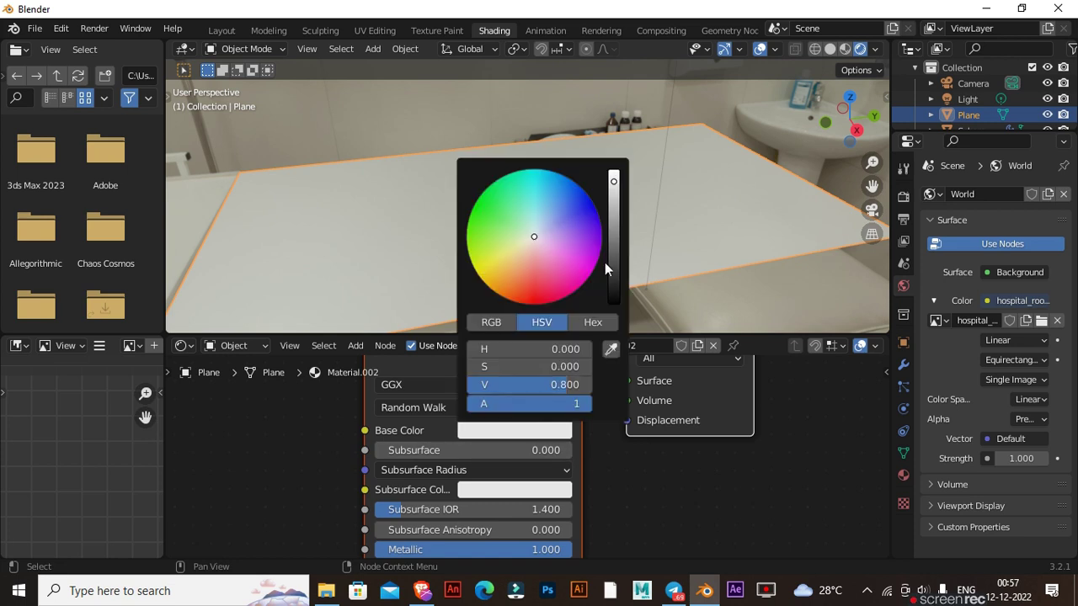
left_click_drag(529, 384, 472, 384)
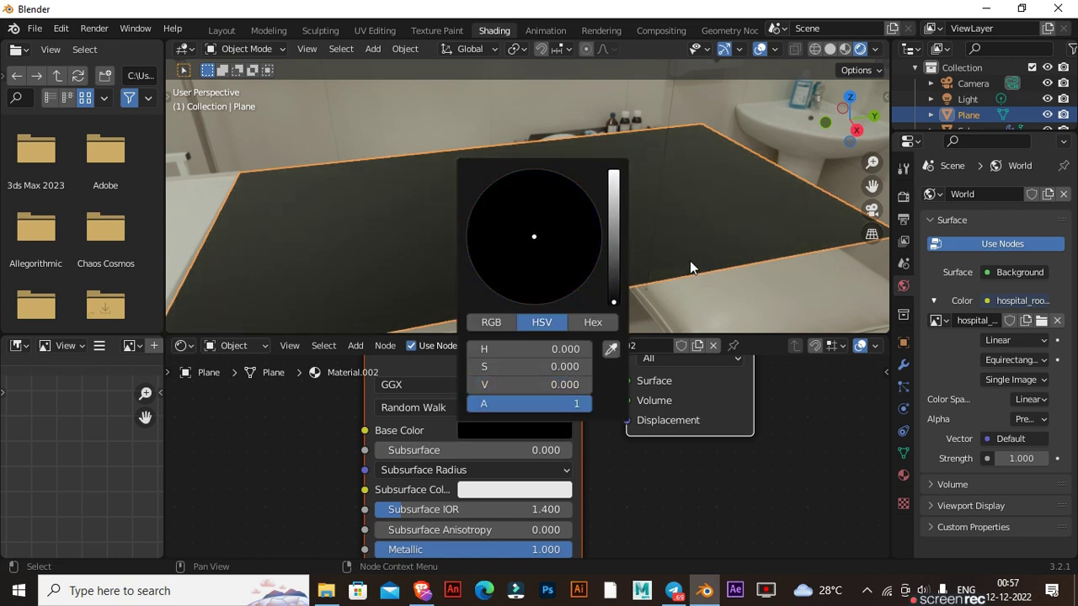
Lower the plane along Z beneath the sphere
middle_click_drag(649, 234, 656, 217)
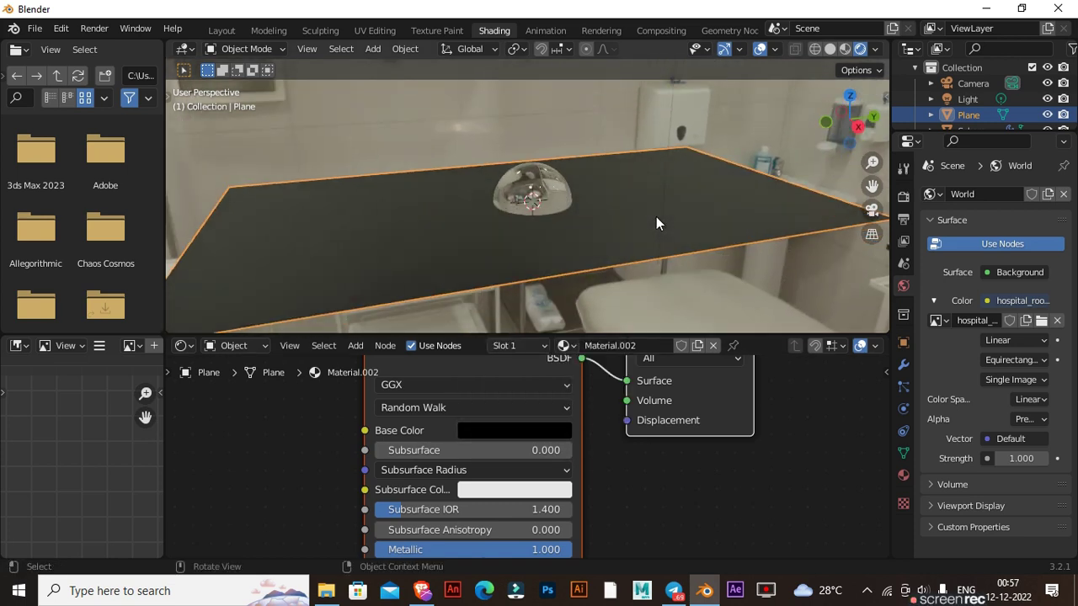
key("g")
key("z")
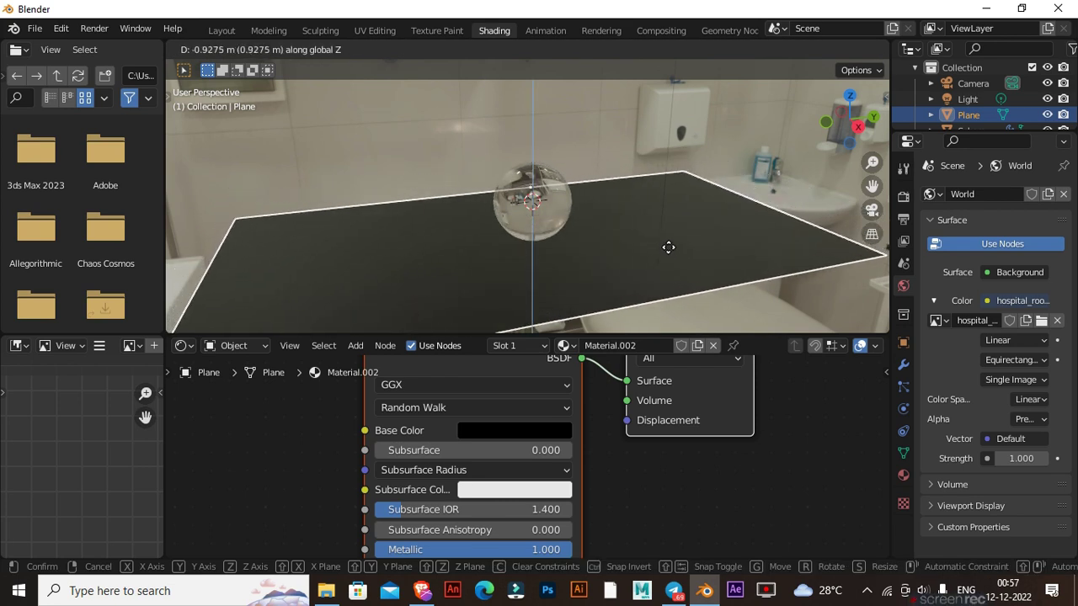
left_click(668, 246)
scroll(606, 232, "up", 3)
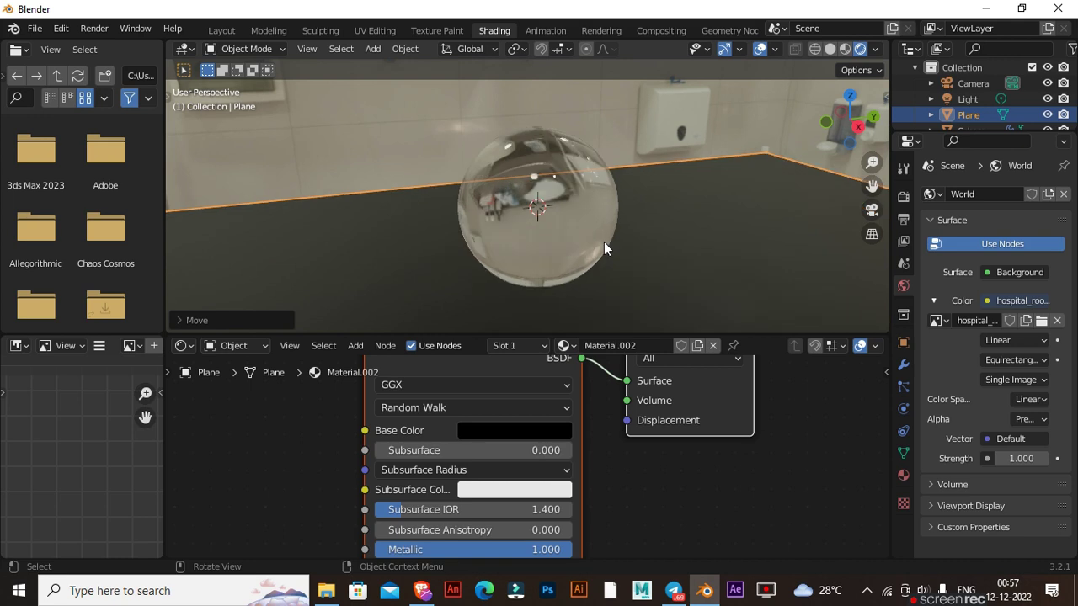
middle_click_drag(661, 185, 659, 246)
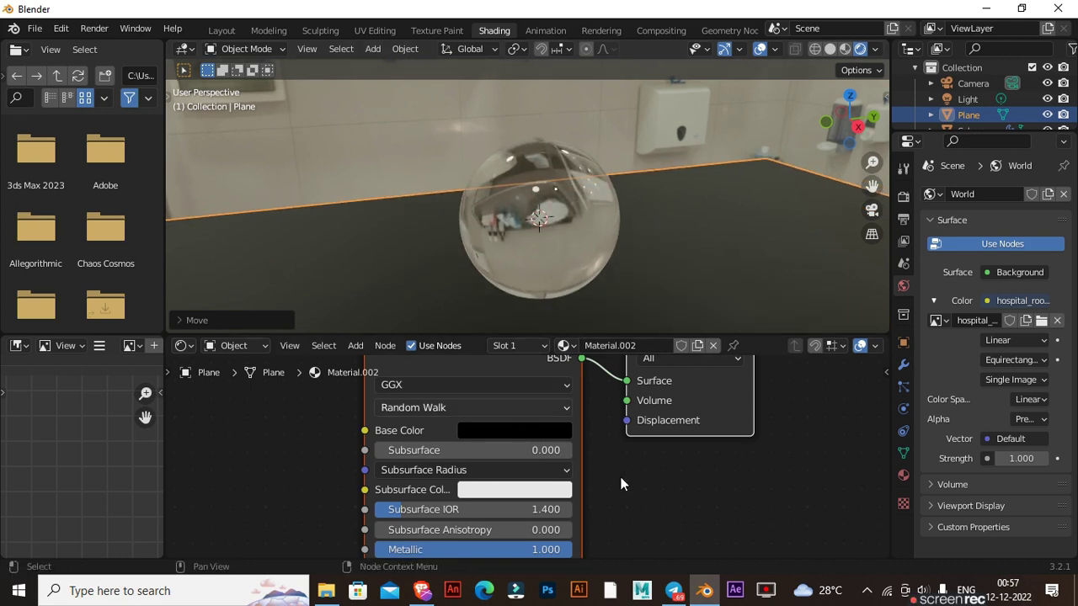
Set the plane's Roughness to 0 for a mirror finish and return to Layout
mouse_move(614, 512)
middle_mouse_down()
mouse_move(620, 402)
mouse_move(621, 498)
mouse_move(622, 437)
middle_mouse_up()
left_click_drag(514, 449, 404, 448)
scroll(688, 267, "down", 3)
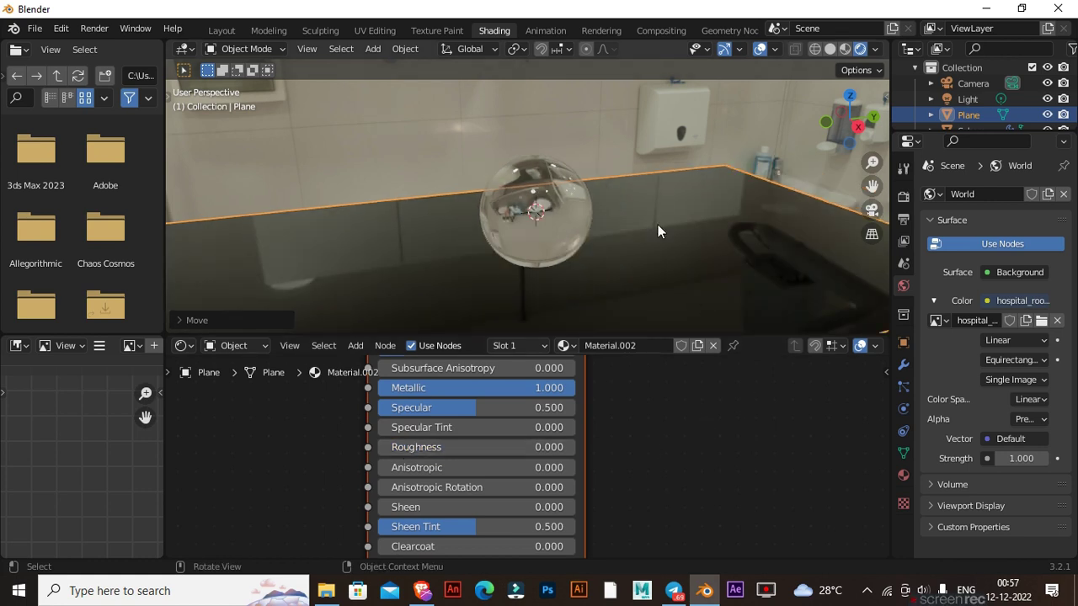
middle_click_drag(612, 272, 584, 268)
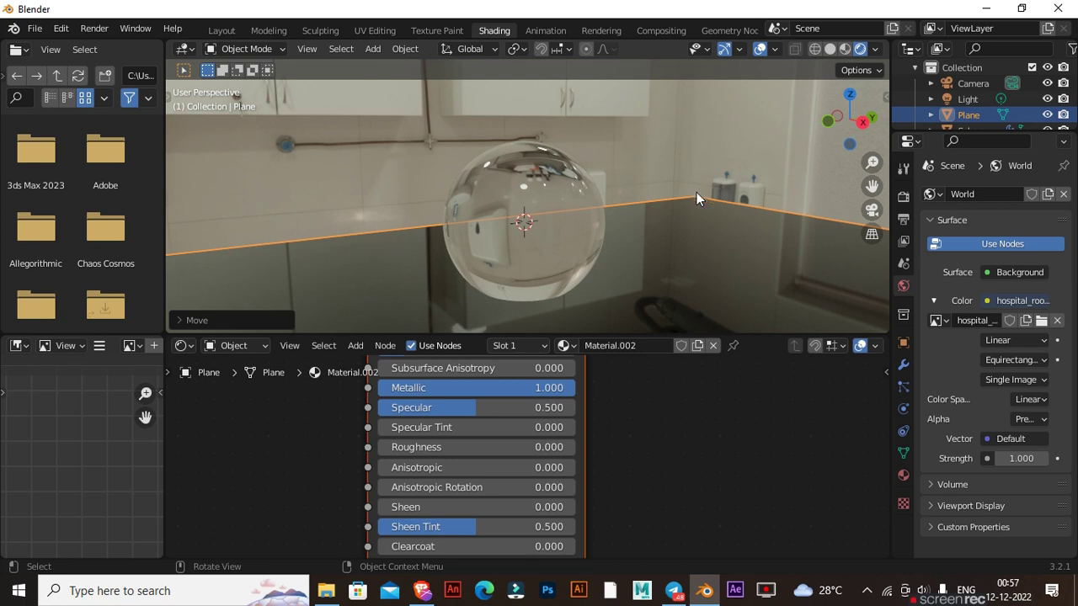
left_click(684, 252)
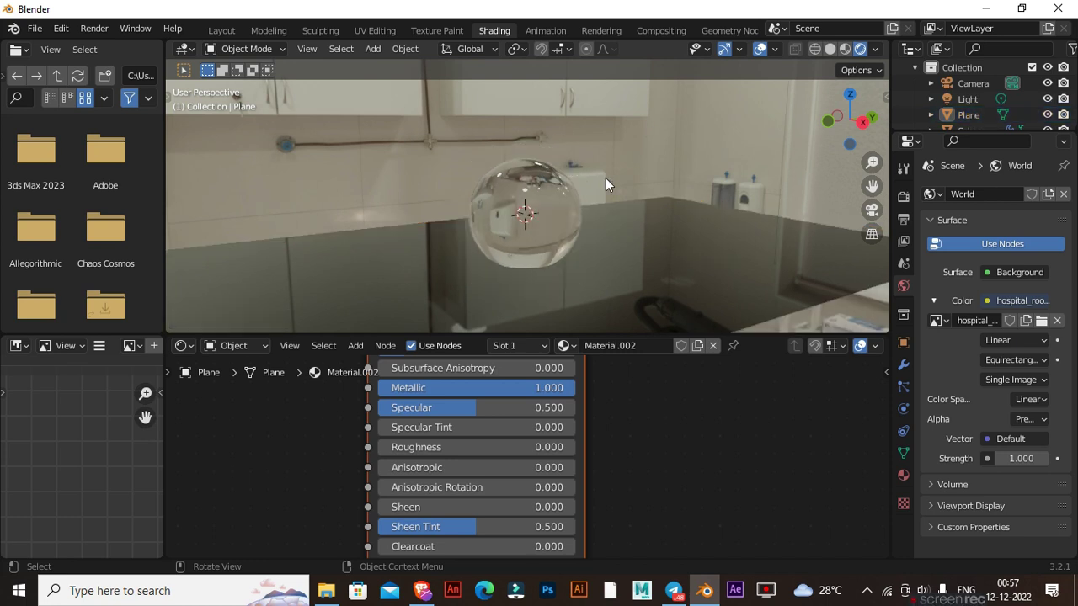
left_click(220, 30)
mouse_move(623, 338)
middle_mouse_down()
mouse_move(649, 337)
mouse_move(634, 301)
middle_mouse_up()
Add an area light scaled to 5.666 and raise it along Z above the sphere
key("shift+a")
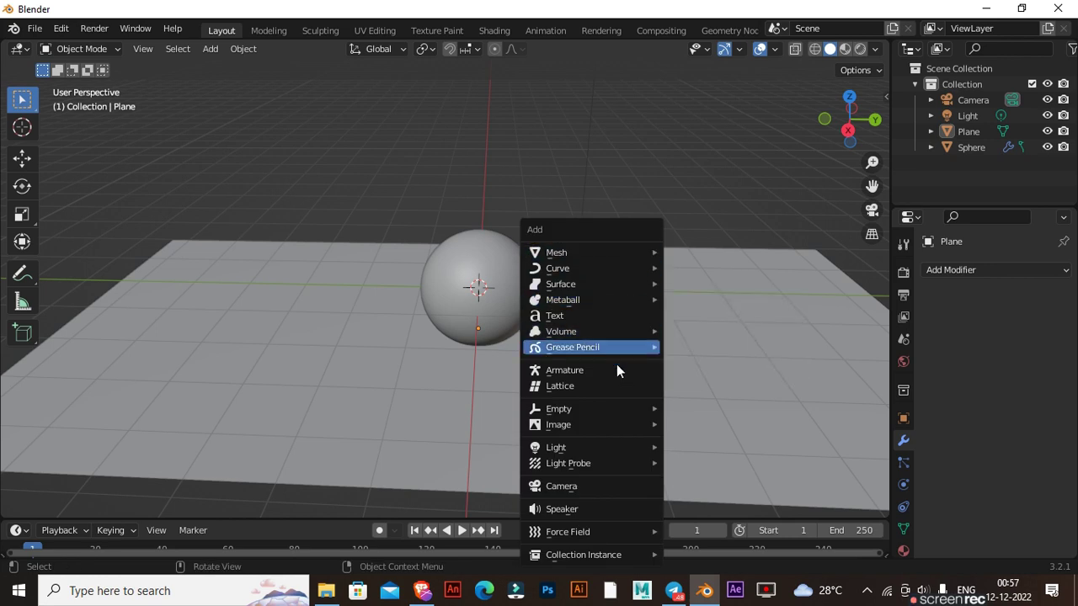
mouse_move(618, 457)
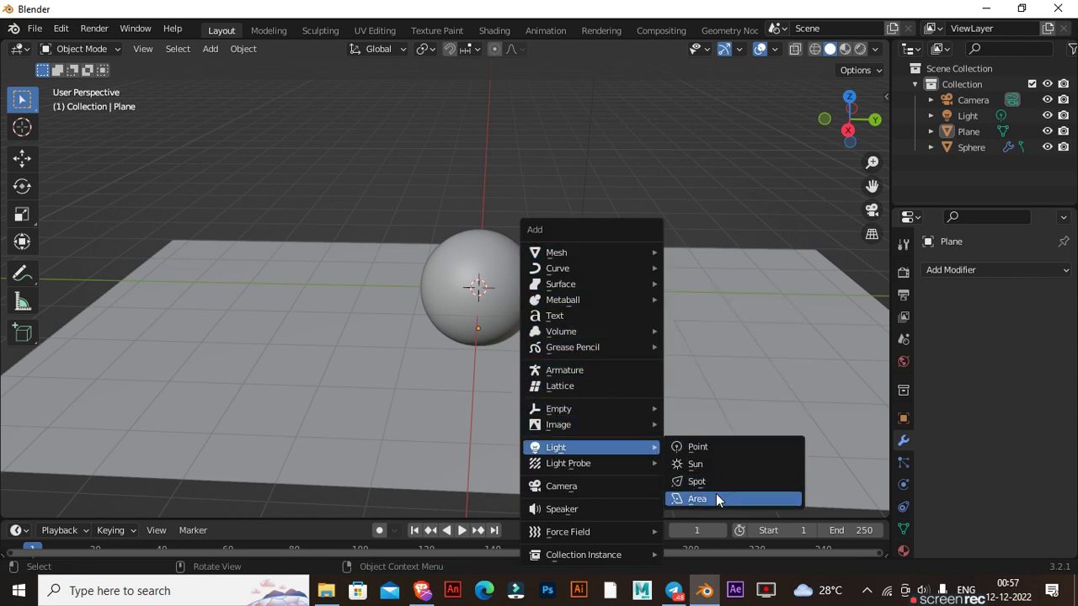
left_click(715, 494)
key("s")
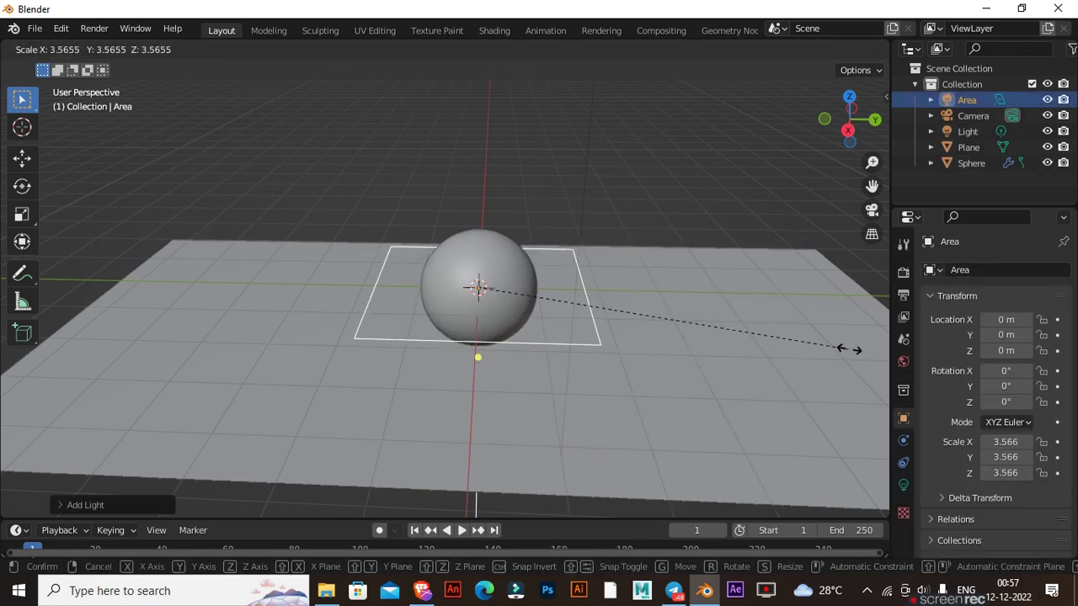
left_click(182, 359)
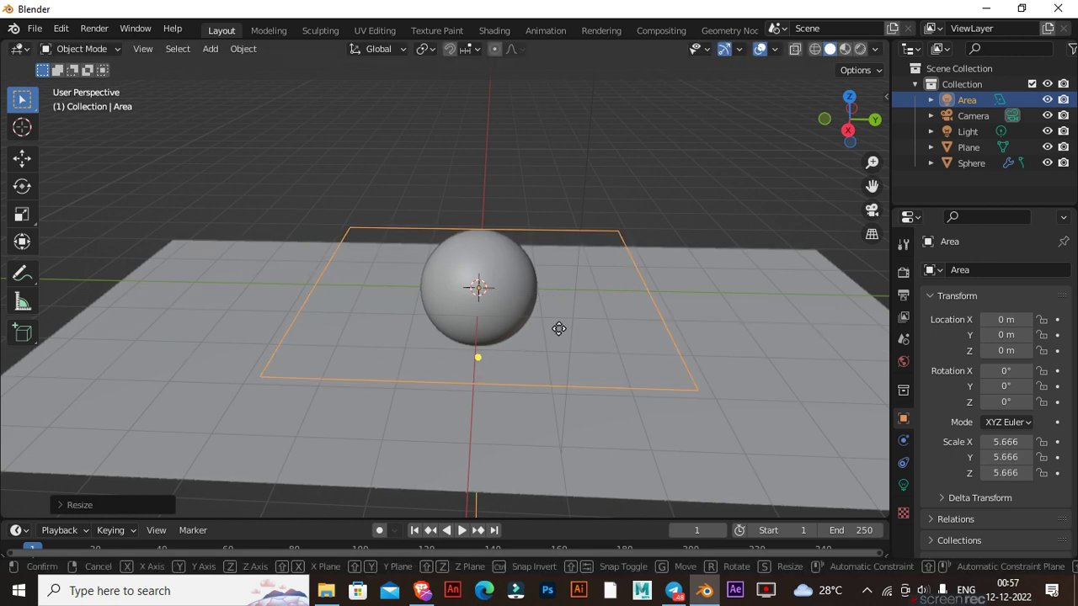
key("g")
key("z")
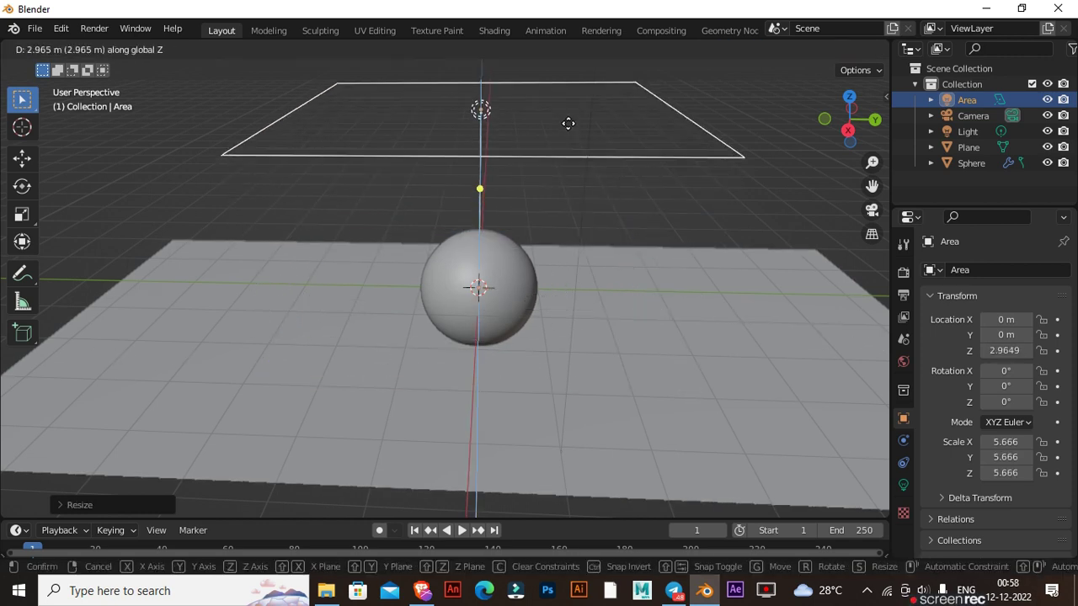
left_click(621, 78)
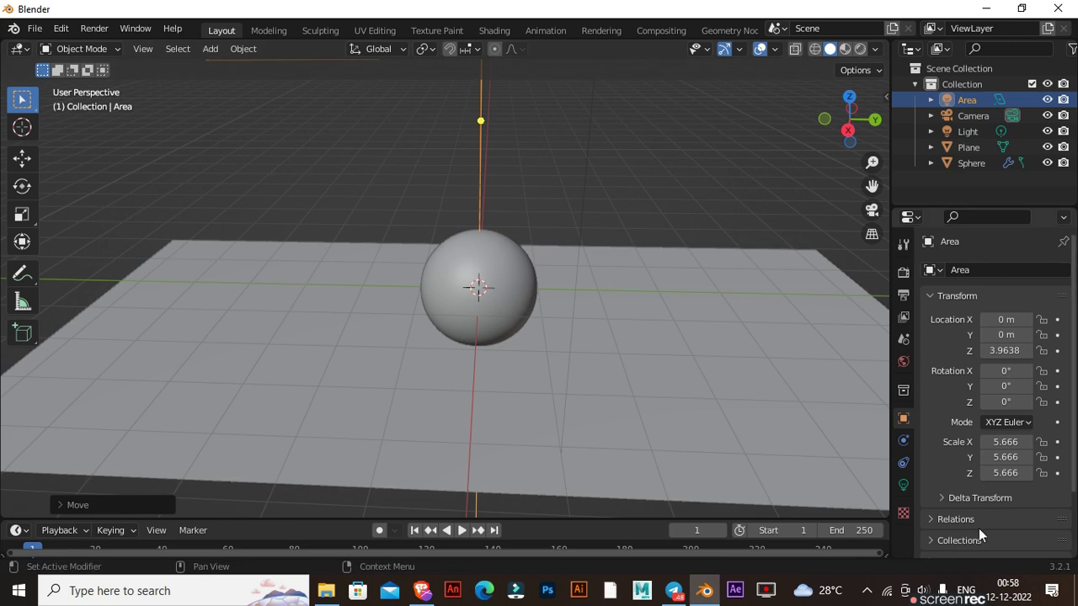
Set the area light's Power to 1000 W
left_click(904, 485)
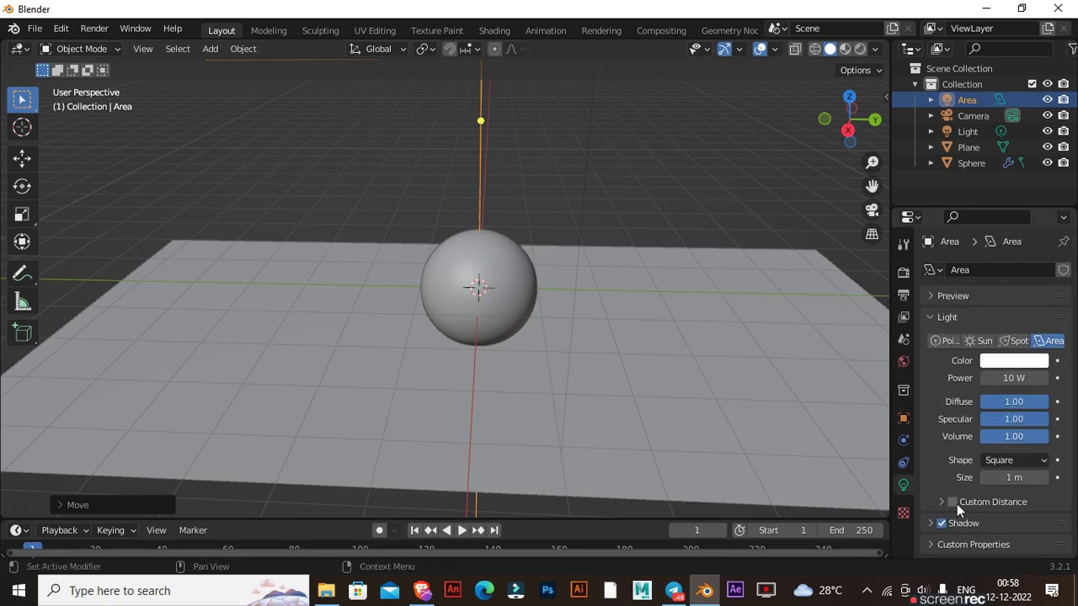
left_click(1032, 377)
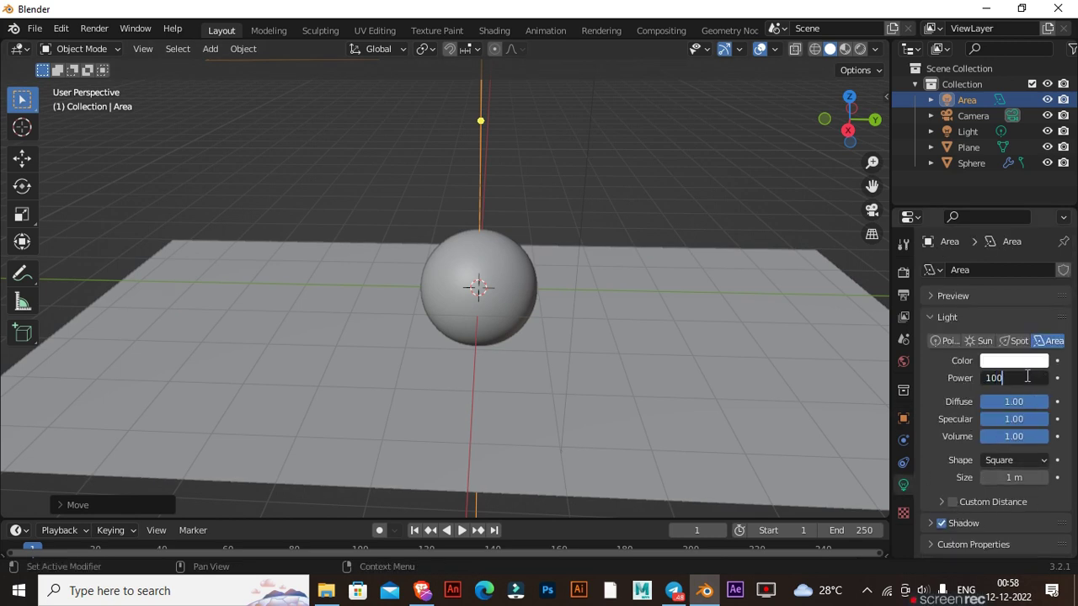
type("1000")
key("Return")
Switch to Rendered shading and zoom in on the lit glass sphere and mirror floor
key("z")
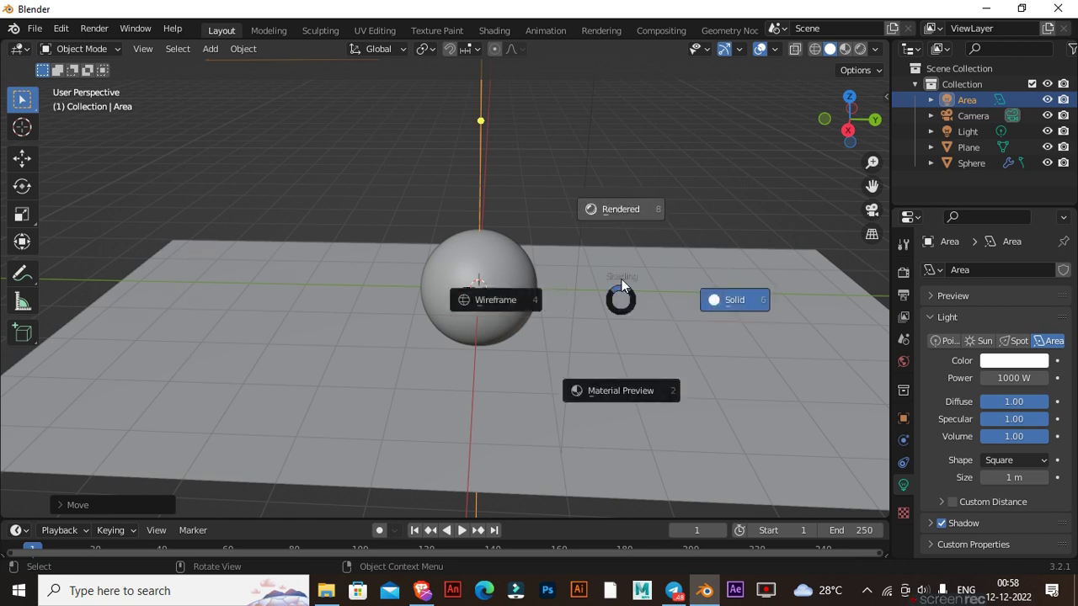
left_click(628, 213)
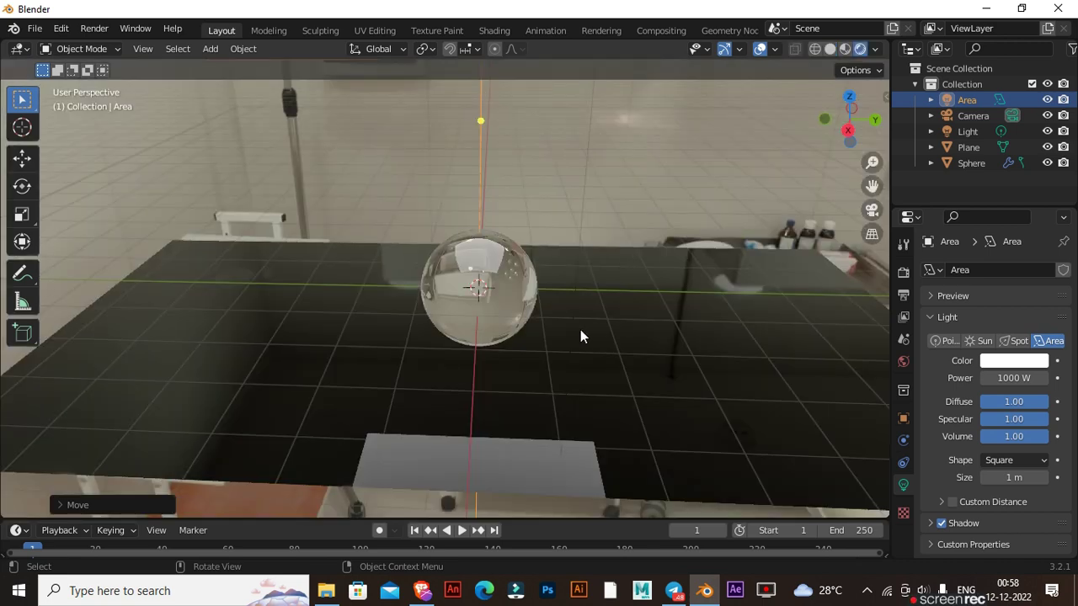
middle_click_drag(597, 322, 568, 327)
scroll(569, 328, "up", 3)
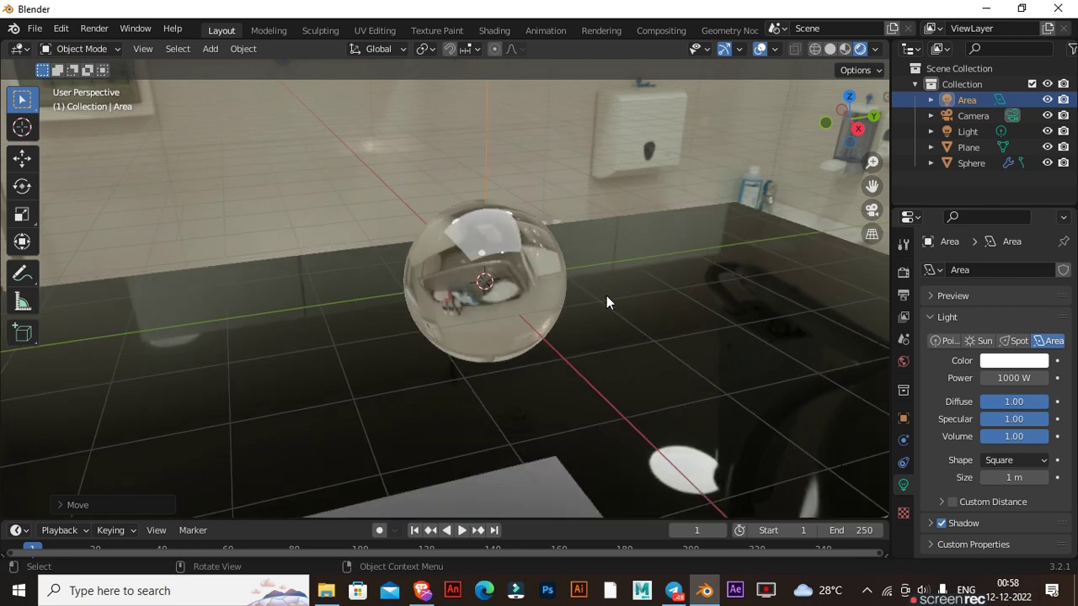
mouse_move(608, 320)
middle_mouse_down()
mouse_move(608, 333)
mouse_move(592, 329)
middle_mouse_up()
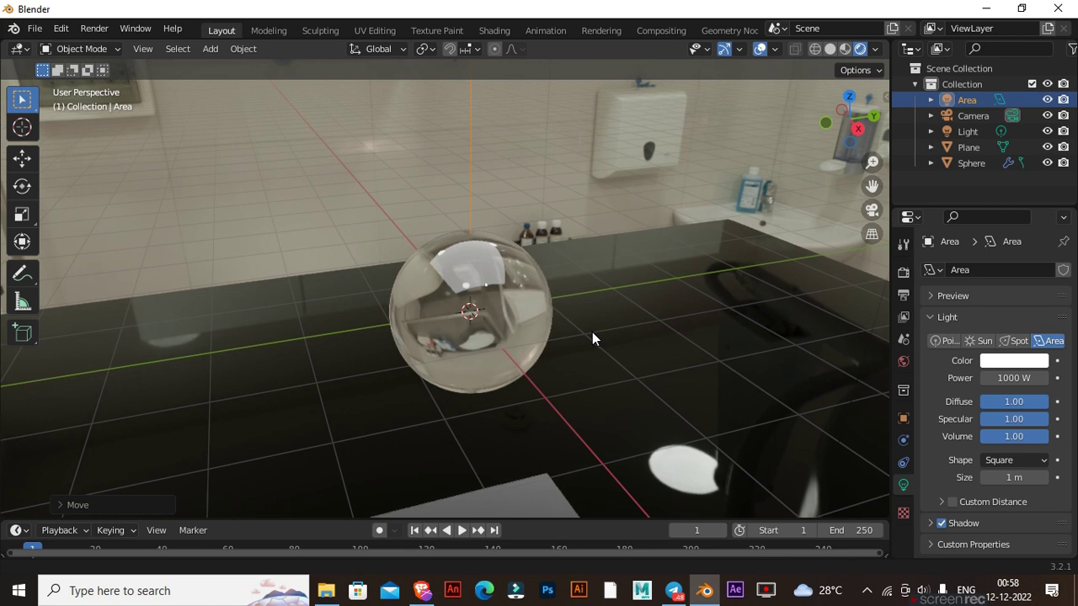
scroll(592, 332, "up", 2)
Set the Render Engine to Cycles in Render Properties
left_click(902, 272)
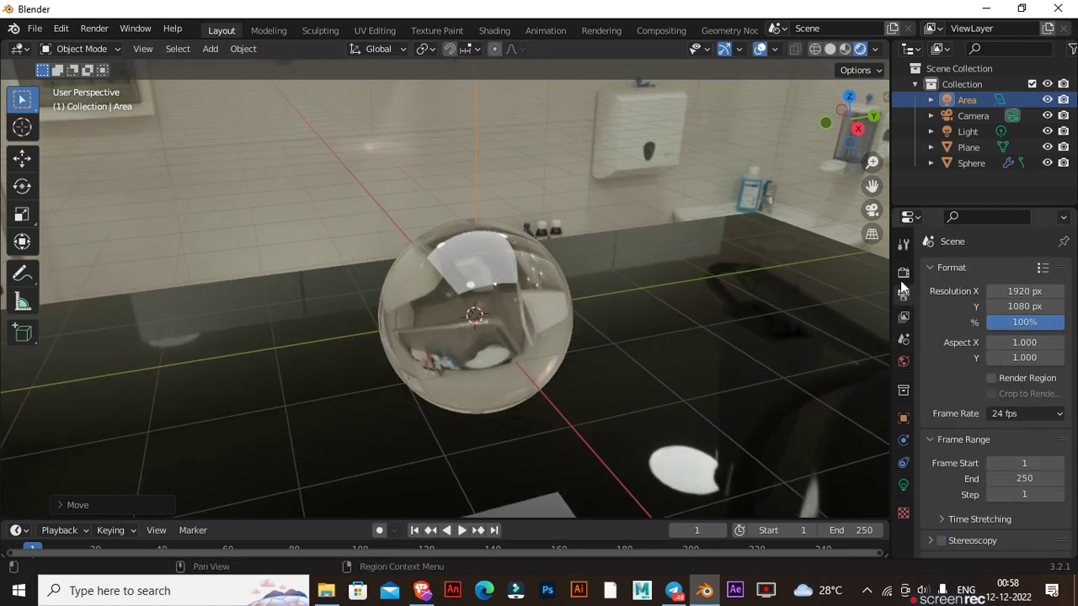
left_click(902, 272)
left_click(905, 296)
left_click(903, 272)
left_click(1028, 270)
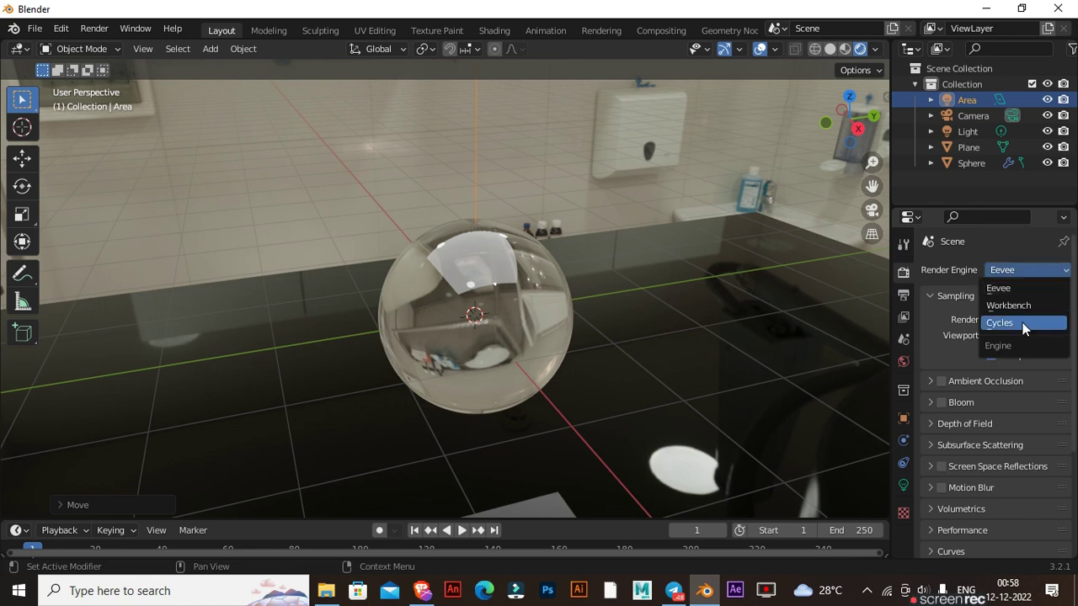
left_click(1022, 321)
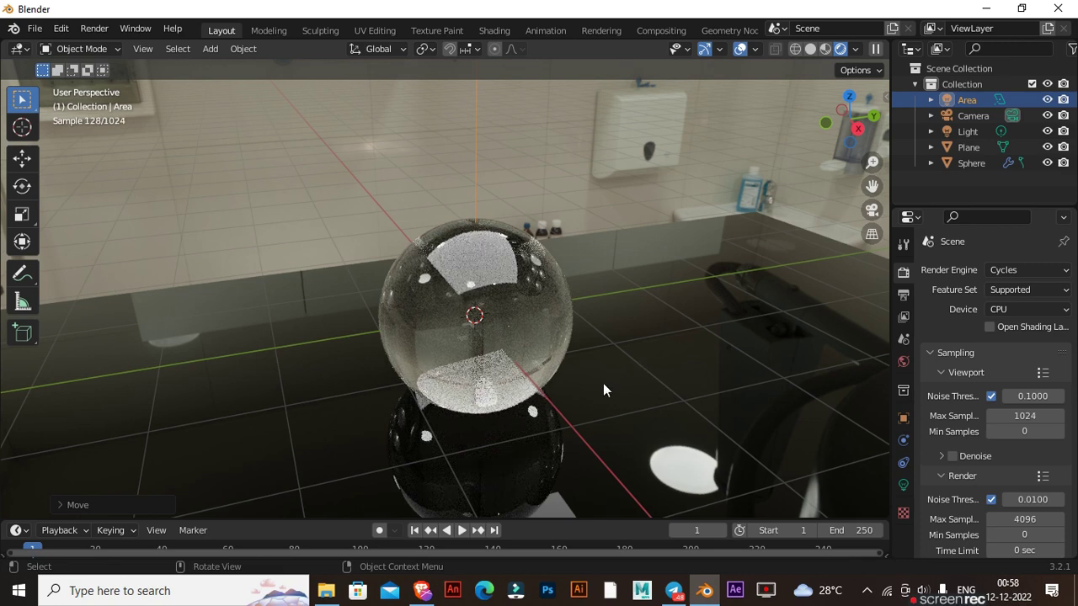
Change the final render Max Samples from 4096 to 300
scroll(603, 386, "up", 2)
mouse_move(640, 389)
middle_mouse_down()
mouse_move(631, 358)
mouse_move(640, 385)
middle_mouse_up()
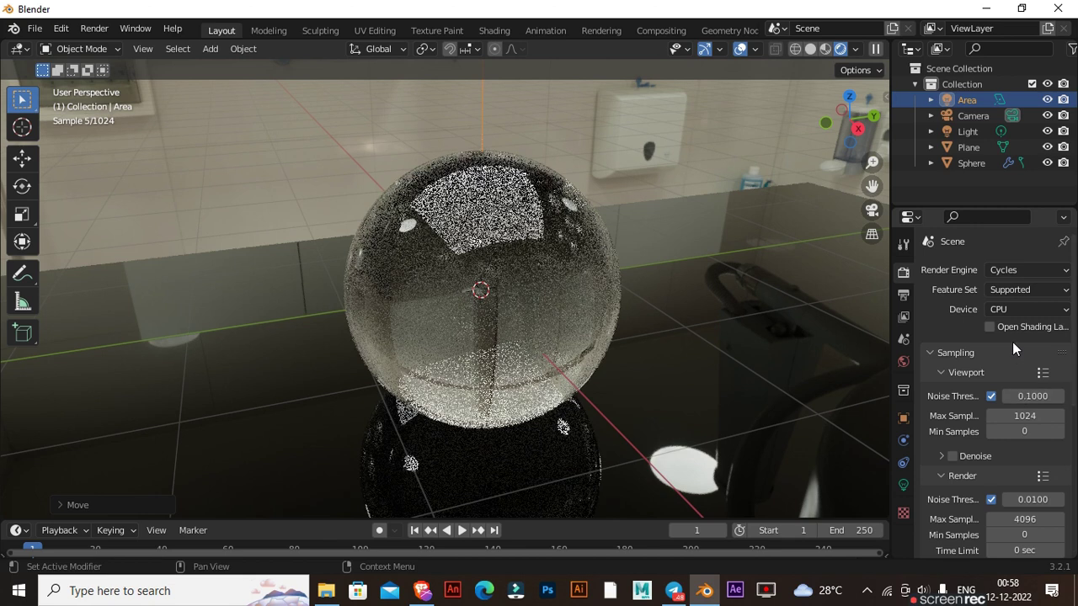
scroll(1000, 472, "down", 2)
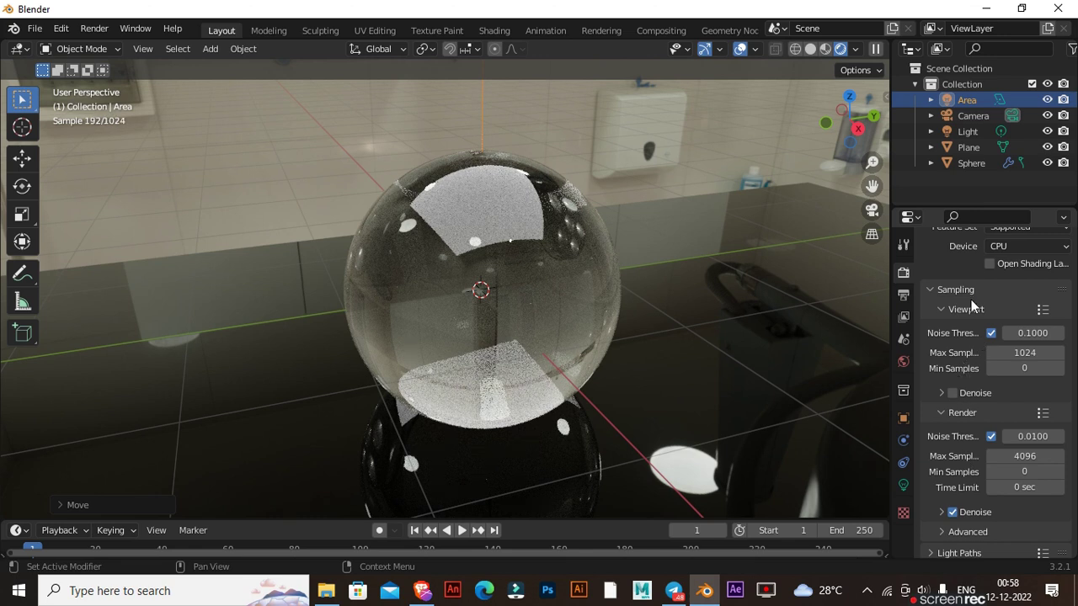
left_click(1027, 455)
type("300")
key("Return")
scroll(949, 459, "down", 6)
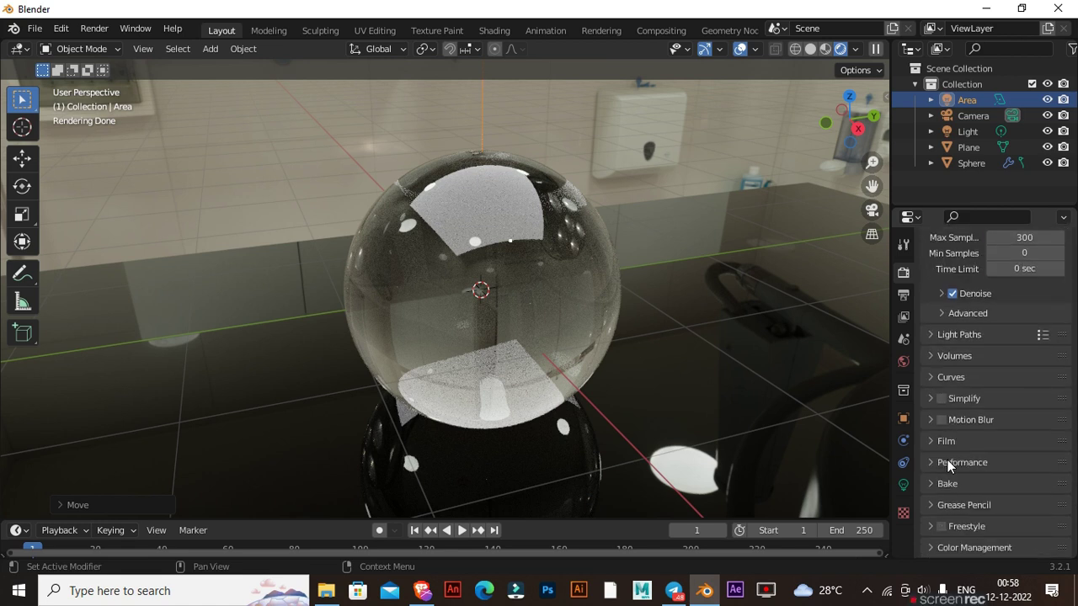
scroll(947, 463, "up", 8)
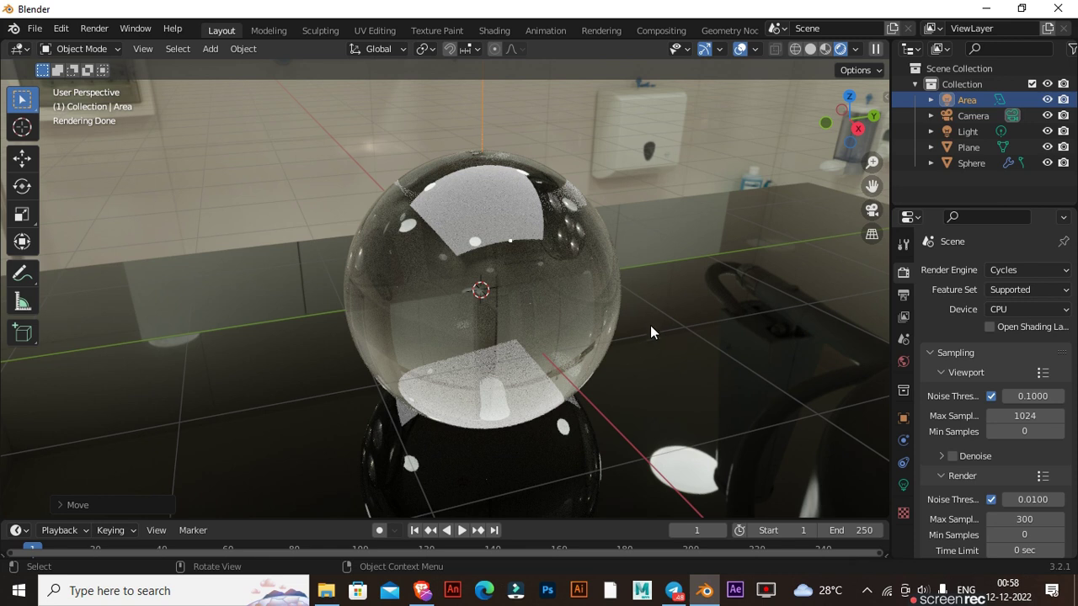
scroll(705, 186, "down", 3)
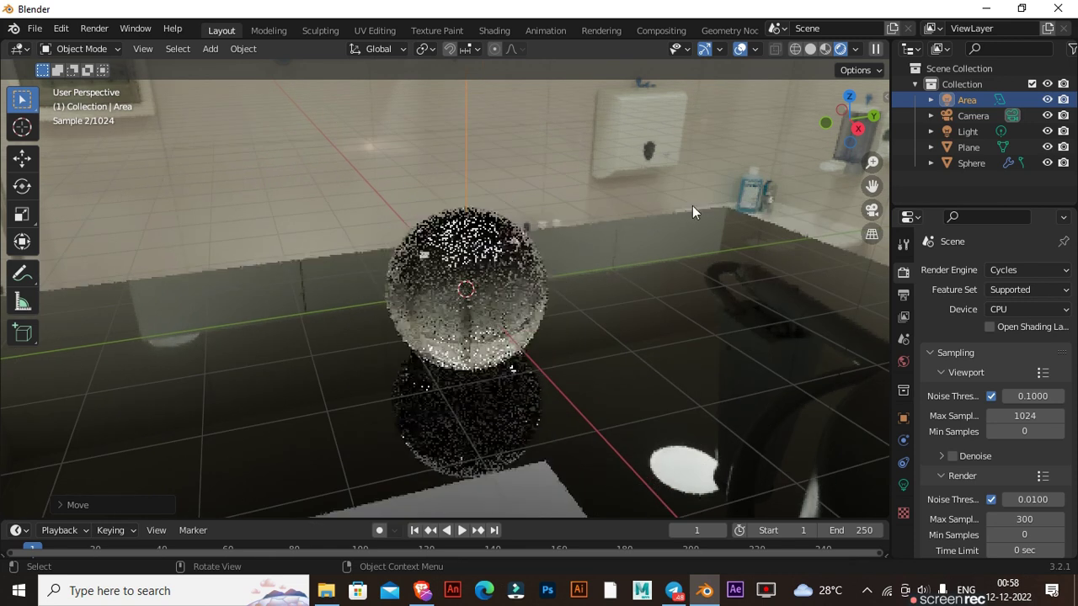
scroll(640, 237, "up", 2)
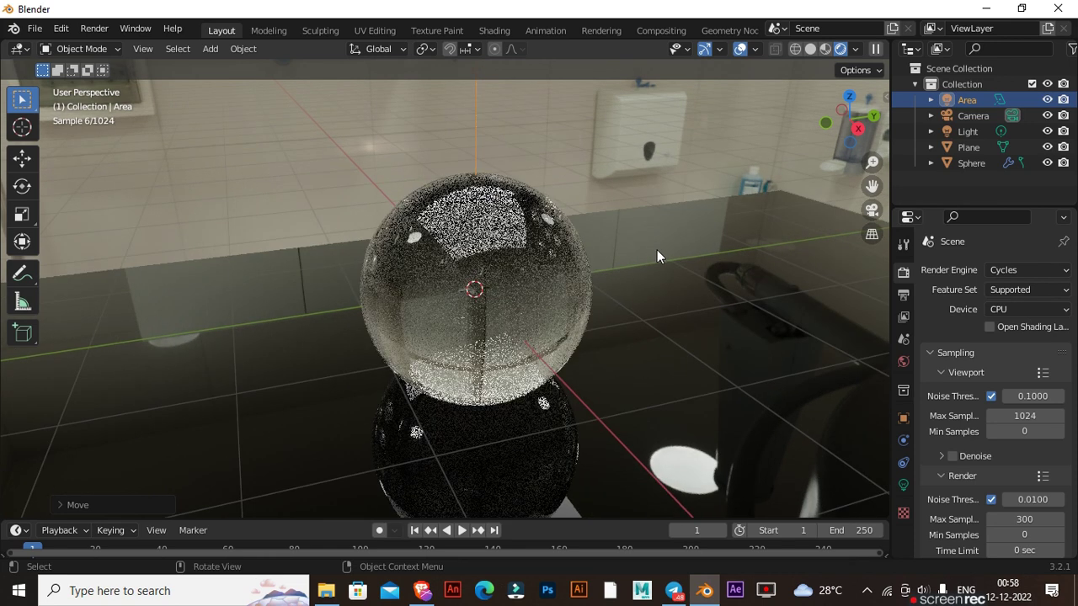
middle_click_drag(679, 251, 679, 253)
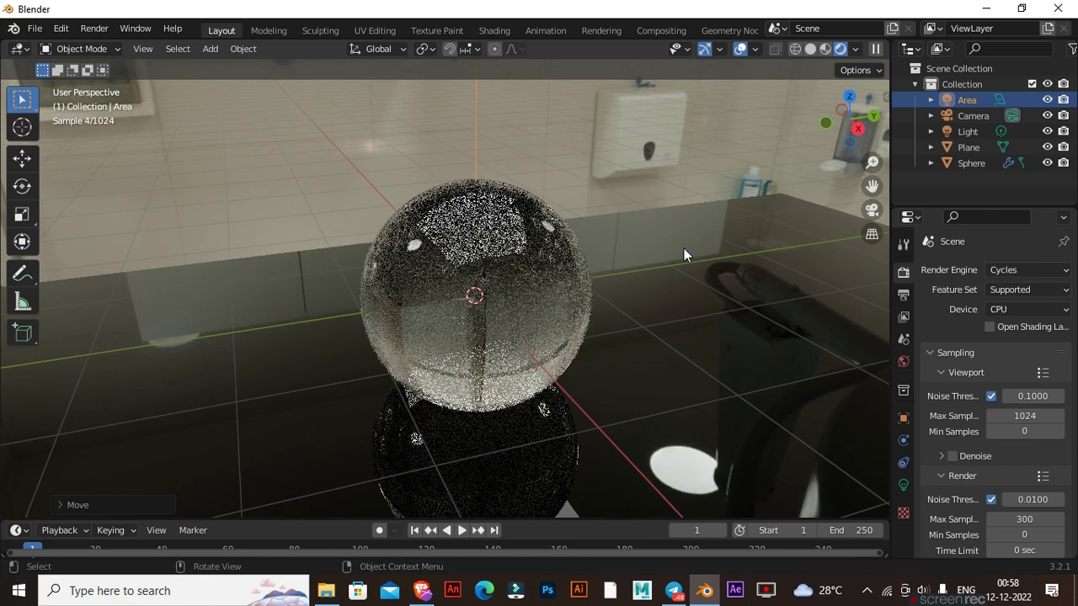
middle_click_drag(675, 271, 676, 266)
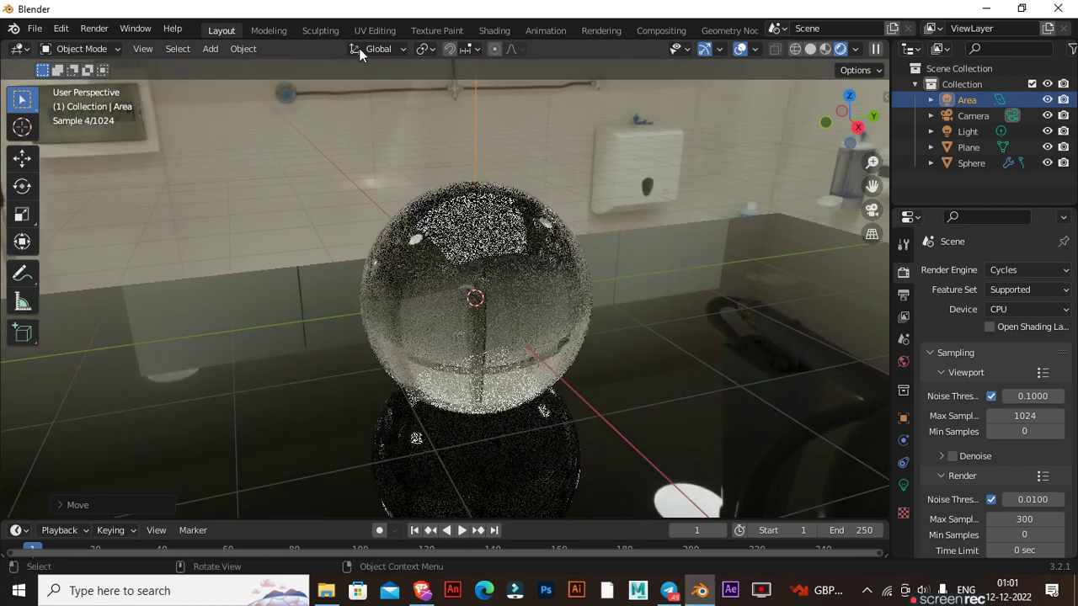
Go to the Shading workspace and select the sphere to show Material.001's nodes
left_click(371, 28)
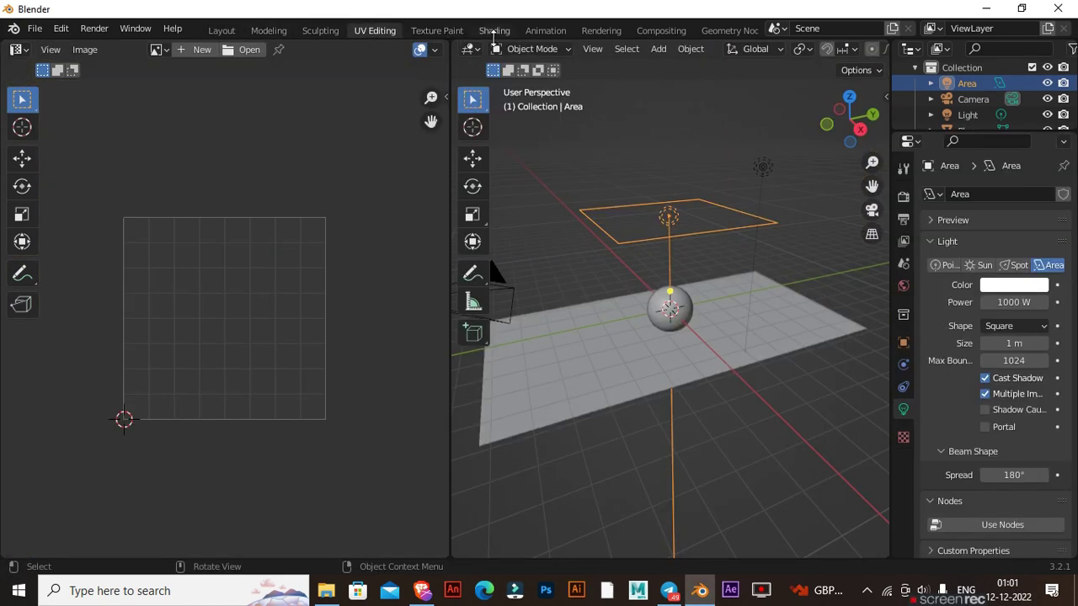
left_click(231, 28)
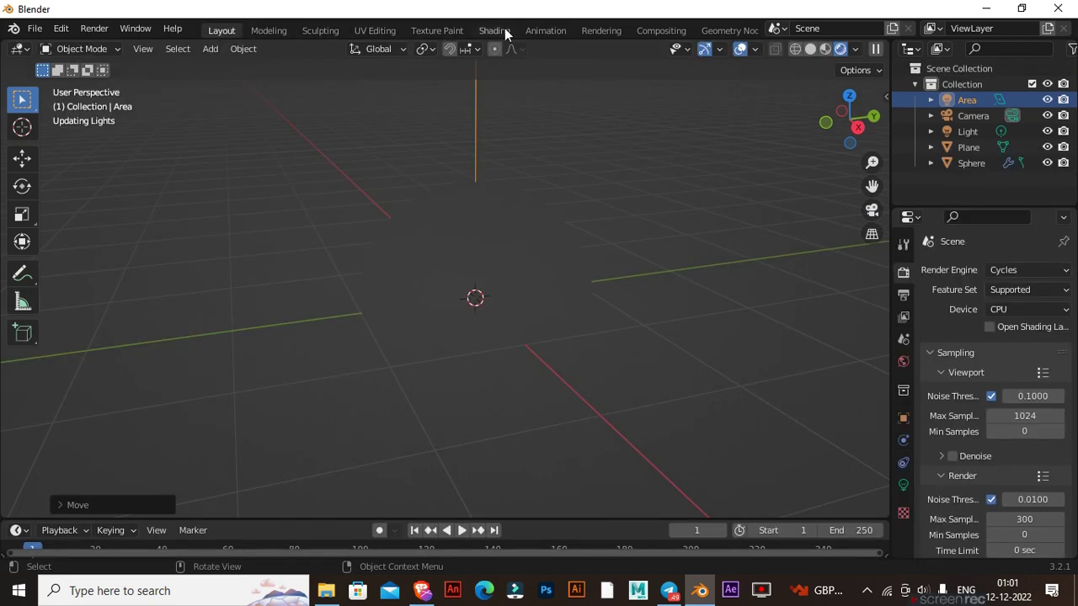
left_click(502, 30)
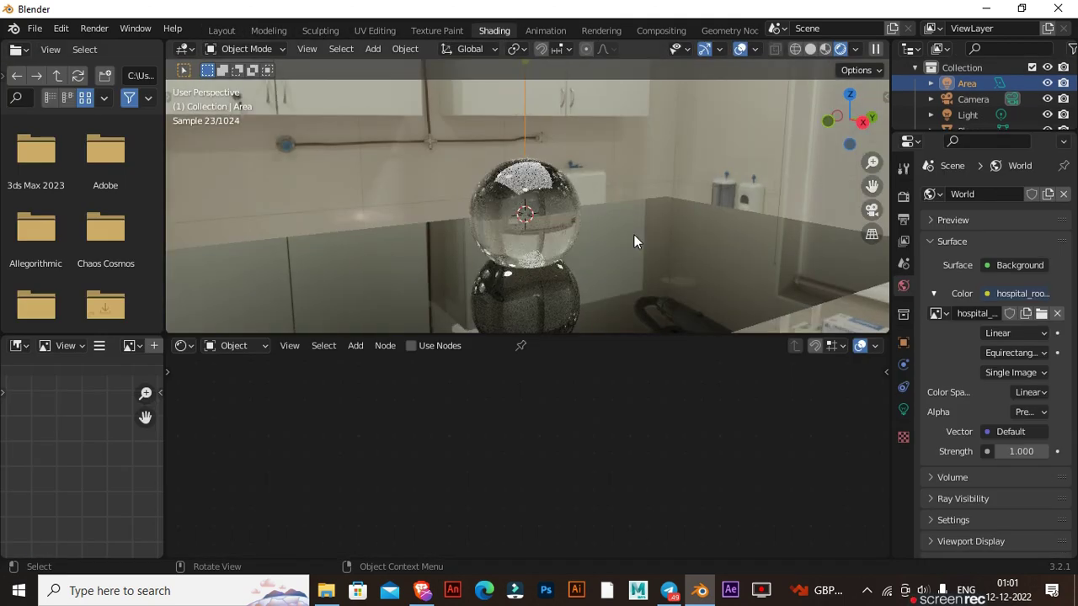
middle_click_drag(633, 234, 608, 240)
left_click(560, 212)
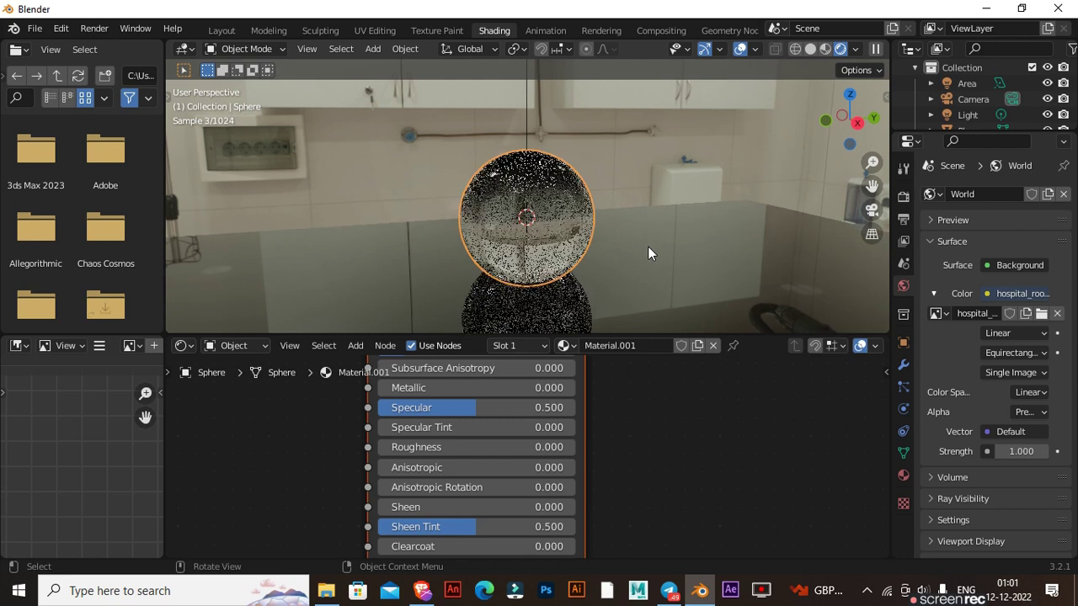
Move Material Output to the right and Principled BSDF to the left
scroll(681, 474, "down", 8)
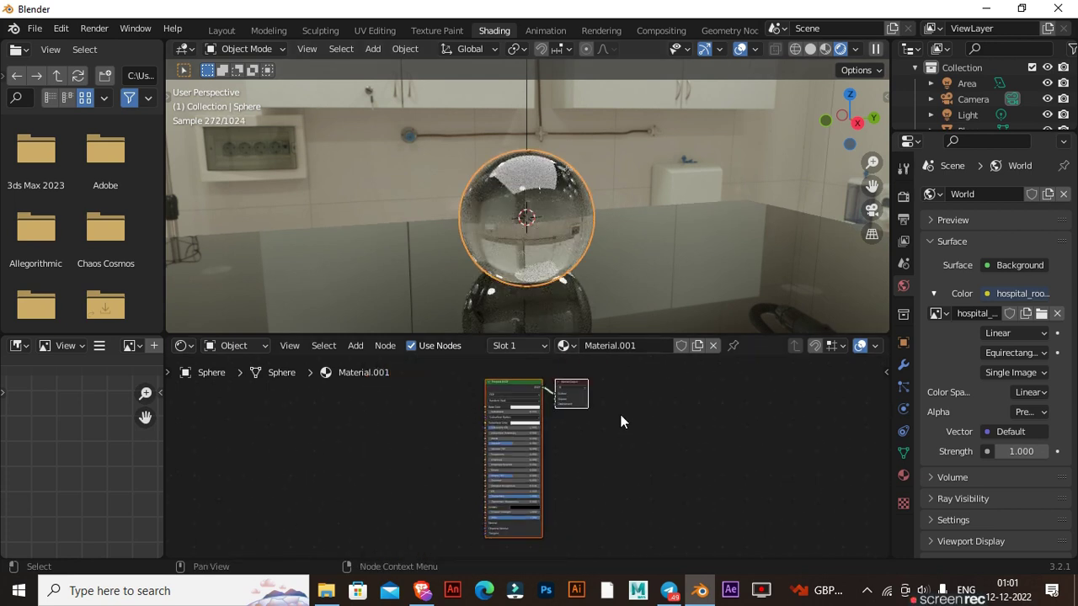
left_click(569, 385)
left_click_drag(570, 388, 637, 392)
left_click(489, 376)
left_click_drag(503, 383, 445, 375)
scroll(574, 434, "up", 1)
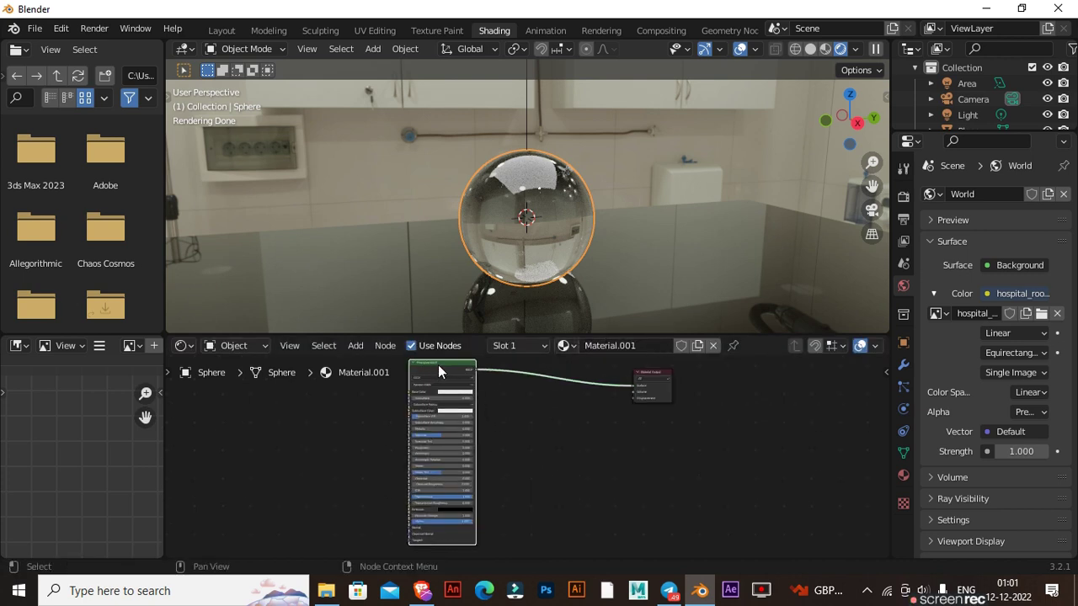
Delete the Principled BSDF node and add a Glass BSDF node in its place
key("x")
key("shift+a")
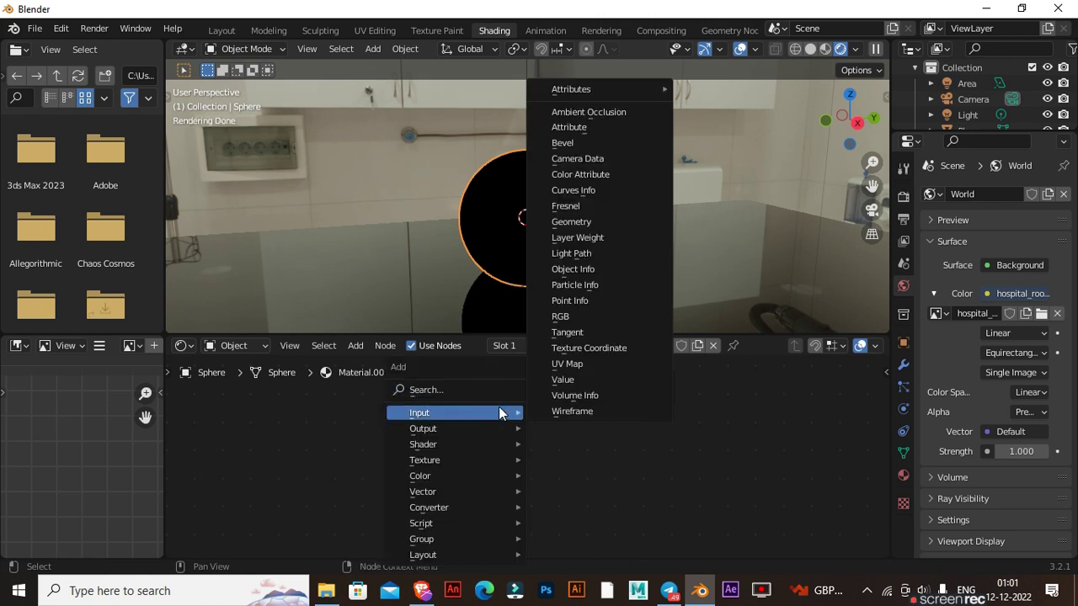
mouse_move(480, 476)
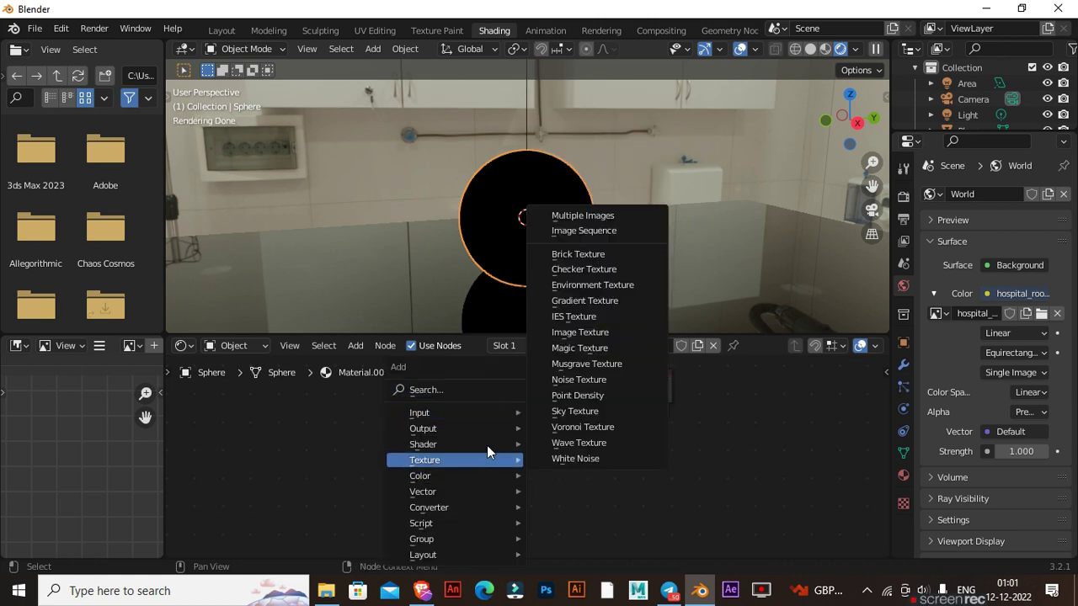
mouse_move(500, 443)
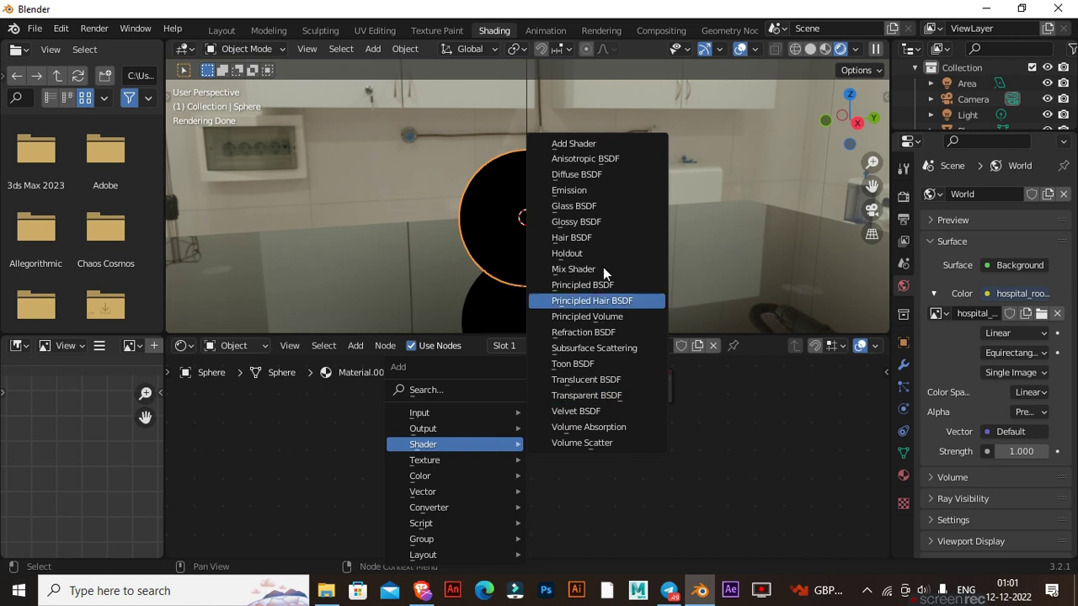
left_click(596, 206)
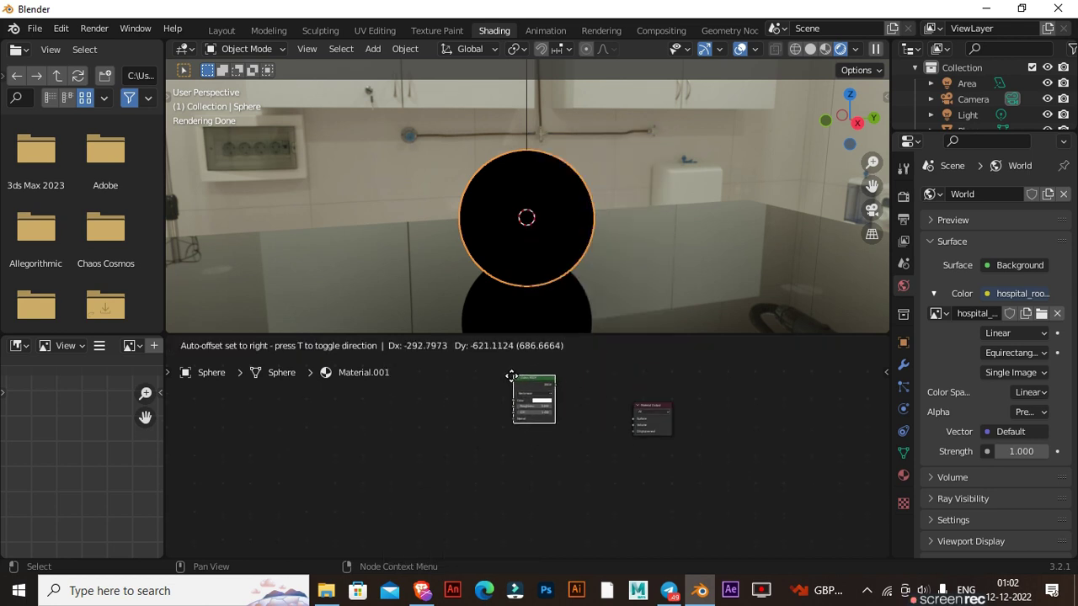
left_click(537, 416)
Wire the Glass BSDF output into the Material Output's Surface socket
left_click_drag(549, 388, 633, 446)
scroll(690, 446, "up", 3)
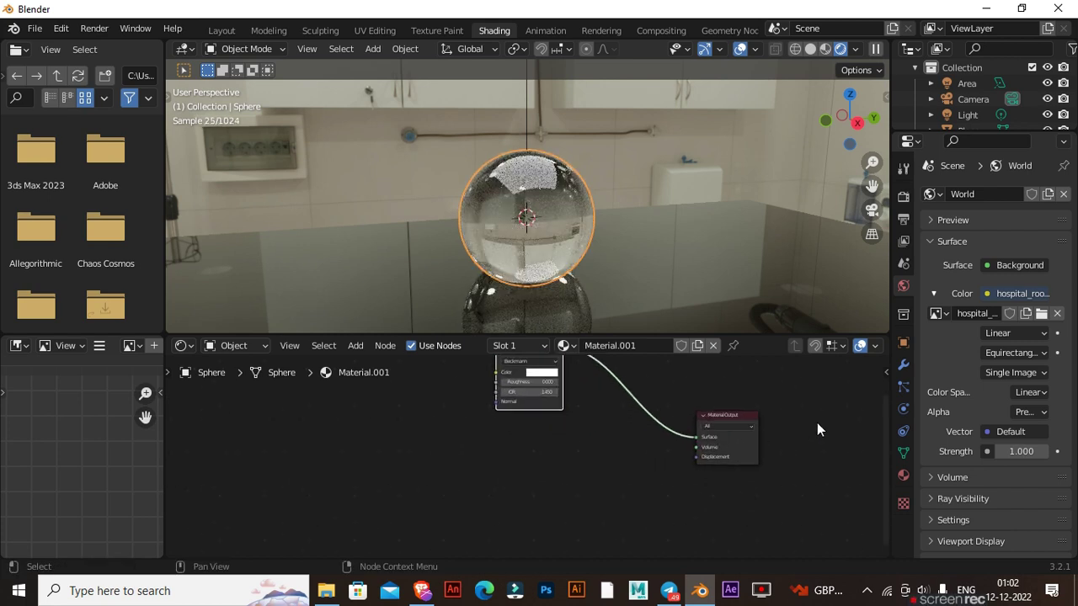
key("Home")
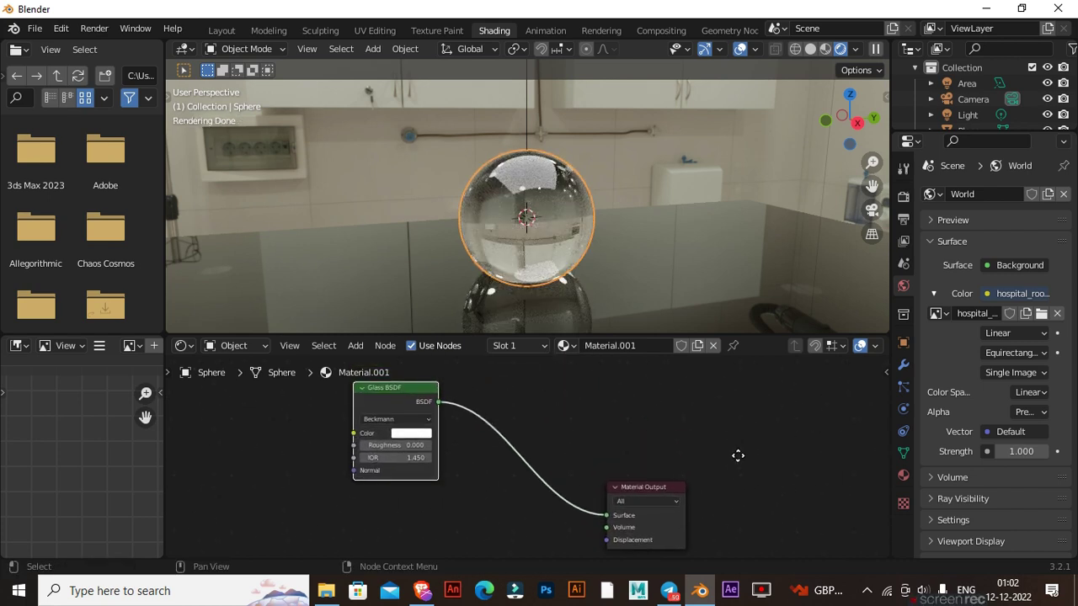
middle_click_drag(741, 457, 742, 458)
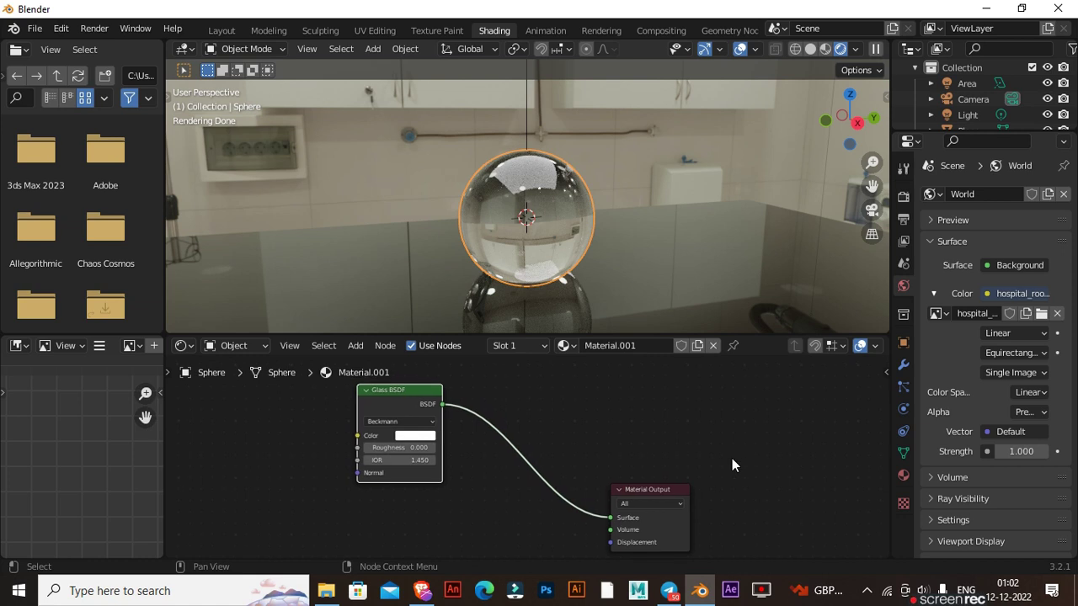
mouse_move(624, 295)
middle_mouse_down()
mouse_move(655, 294)
mouse_move(598, 293)
mouse_move(618, 311)
mouse_move(622, 296)
middle_mouse_up()
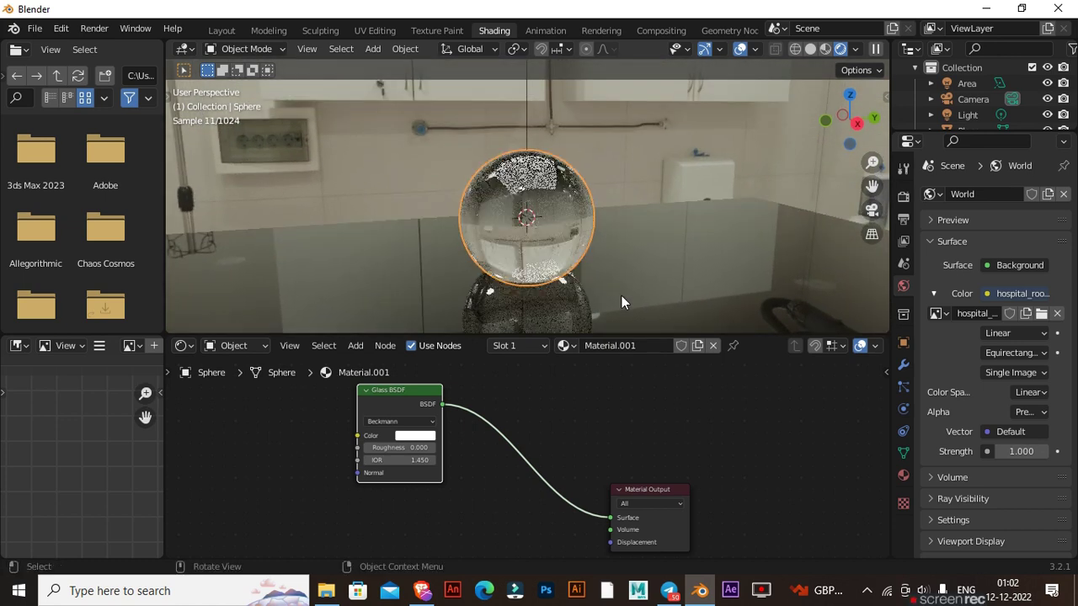